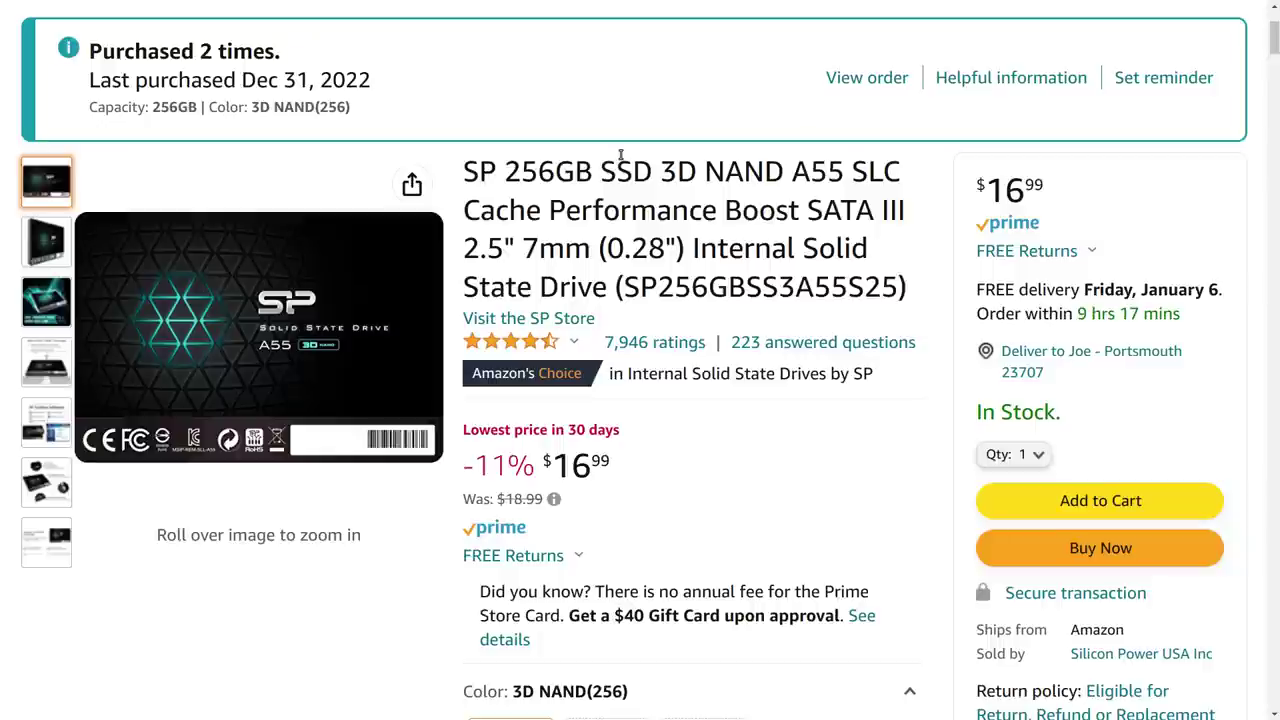
# - Switch to Workspace 3, where the remote terminal and Disks show the 256 GB SSD
pyautogui.hotkey('ctrl', 'alt', 'Right')
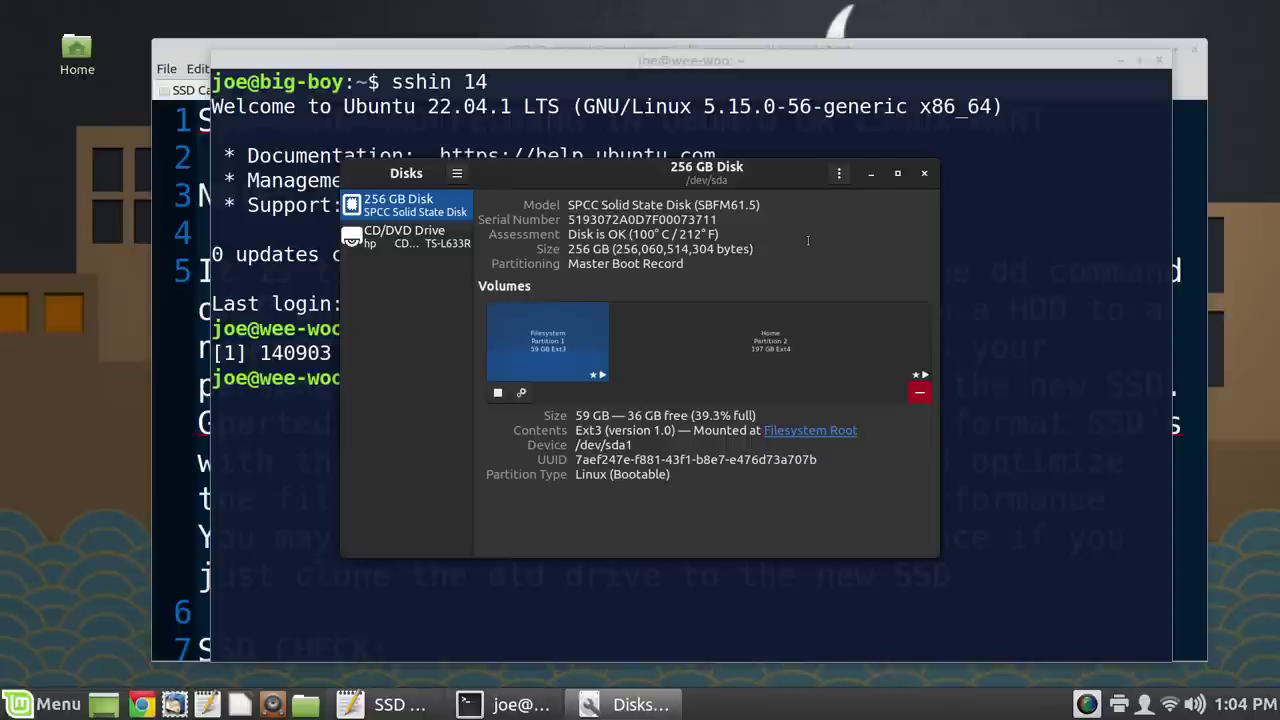
# - Show the SMART data and self-test results for the 256 GB SPCC SSD
pyautogui.click(838, 173)
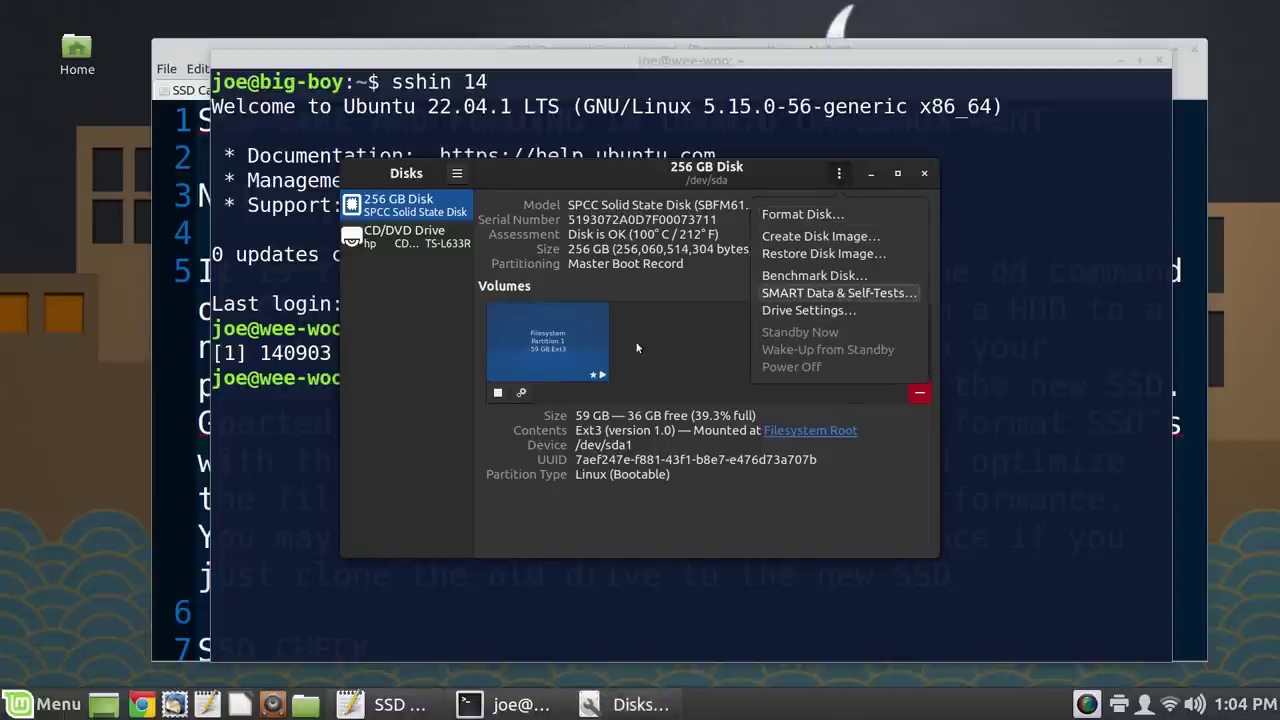
pyautogui.click(842, 296)
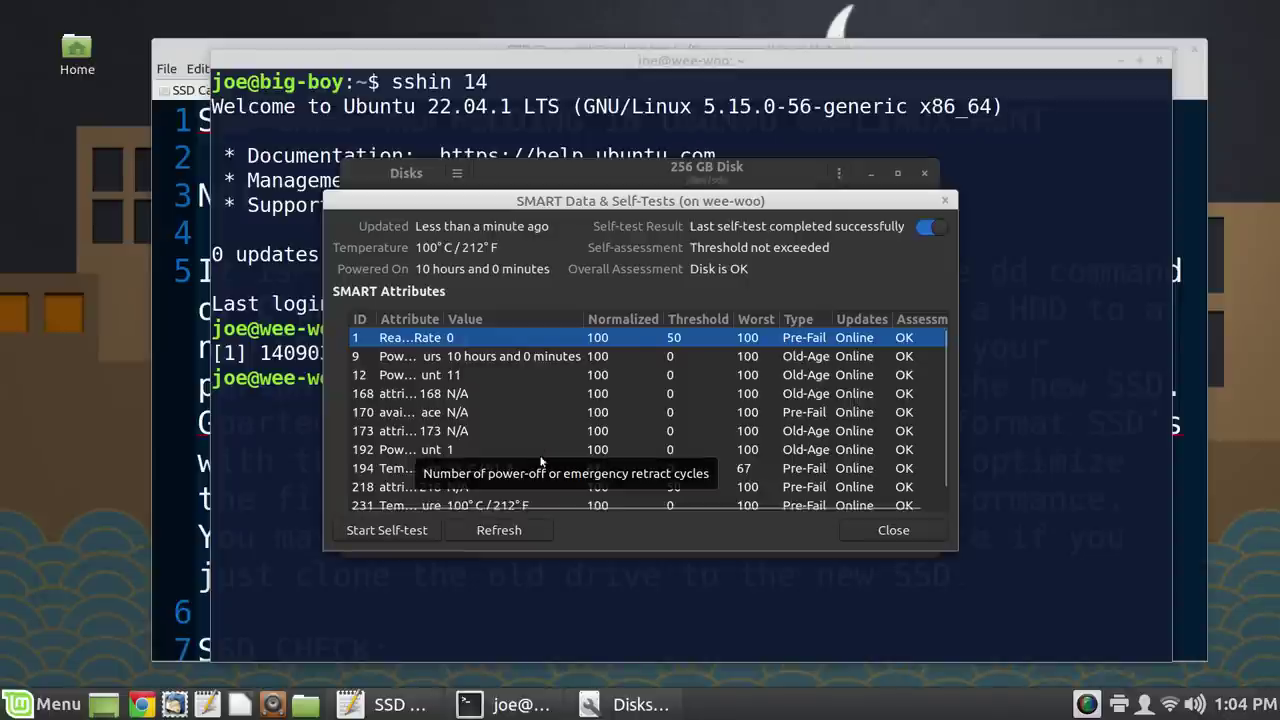
# - Review the SSD's SMART attributes table, then bring up the Cinnamon application menu
pyautogui.moveTo(537, 441)
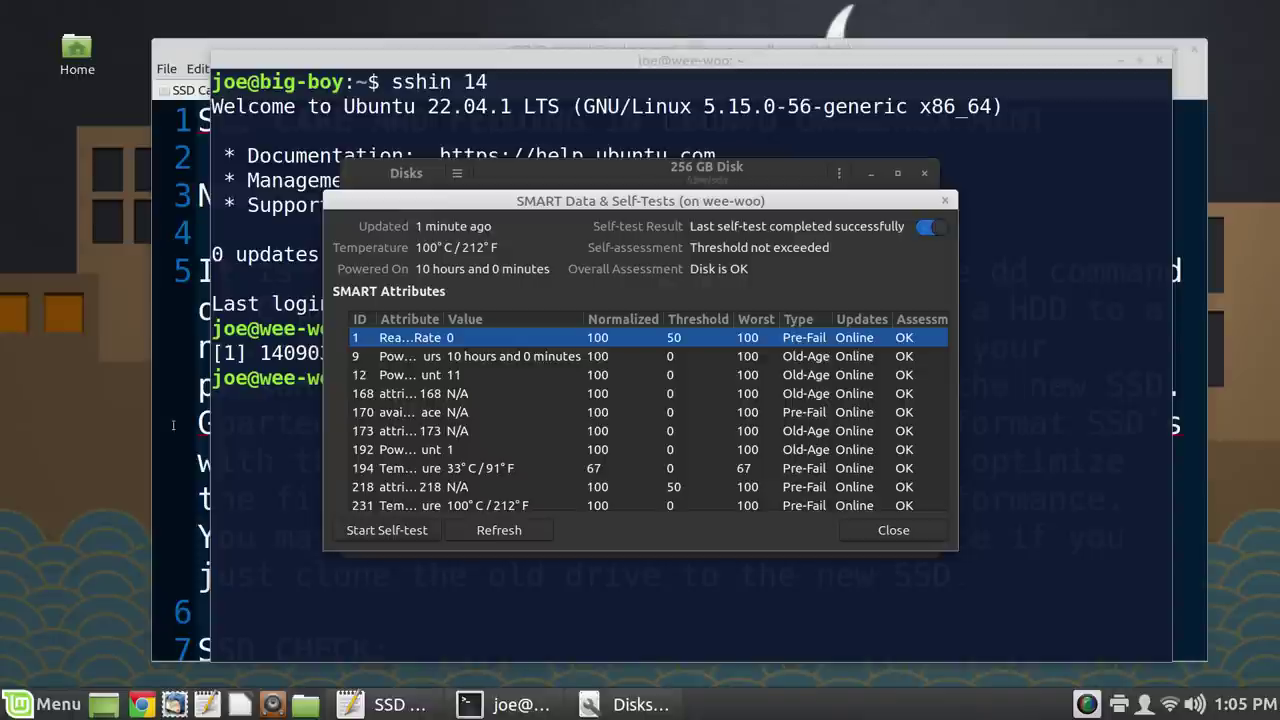
pyautogui.click(45, 704)
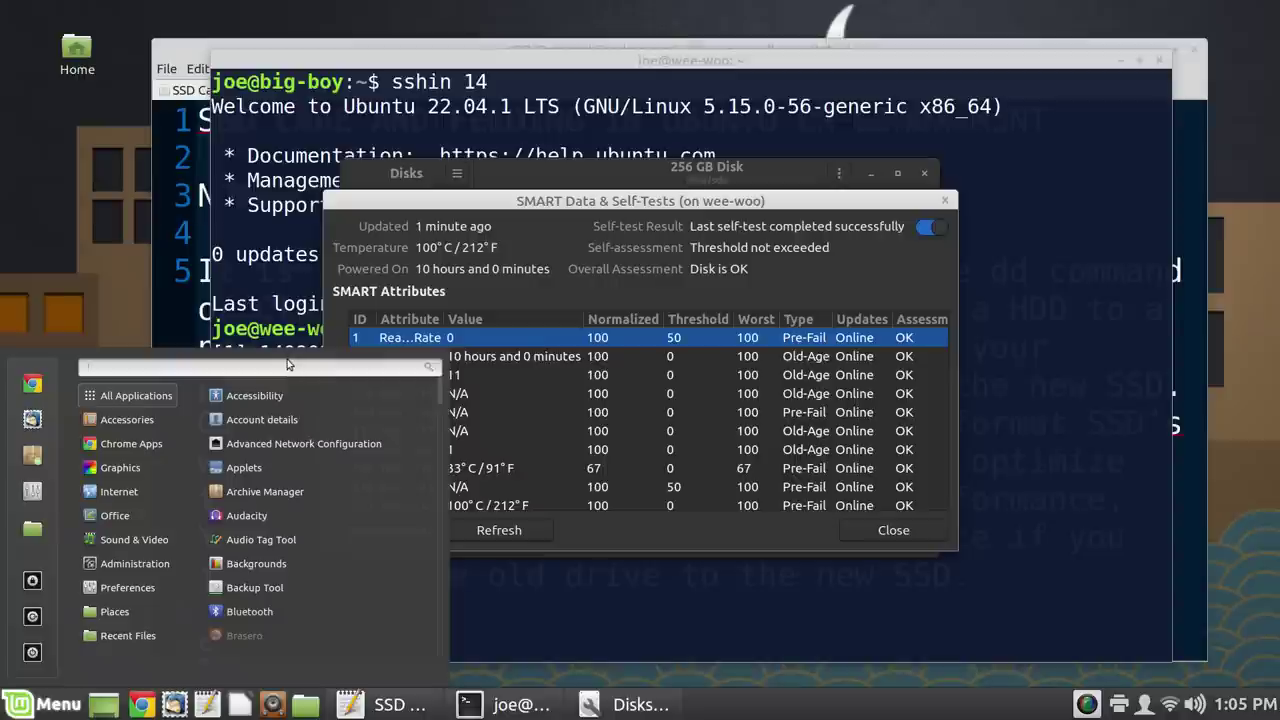
# - Launch local Disks via 'disks' search to view the 1.0 TB Samsung 860 EVO, then close it
pyautogui.write('disks')
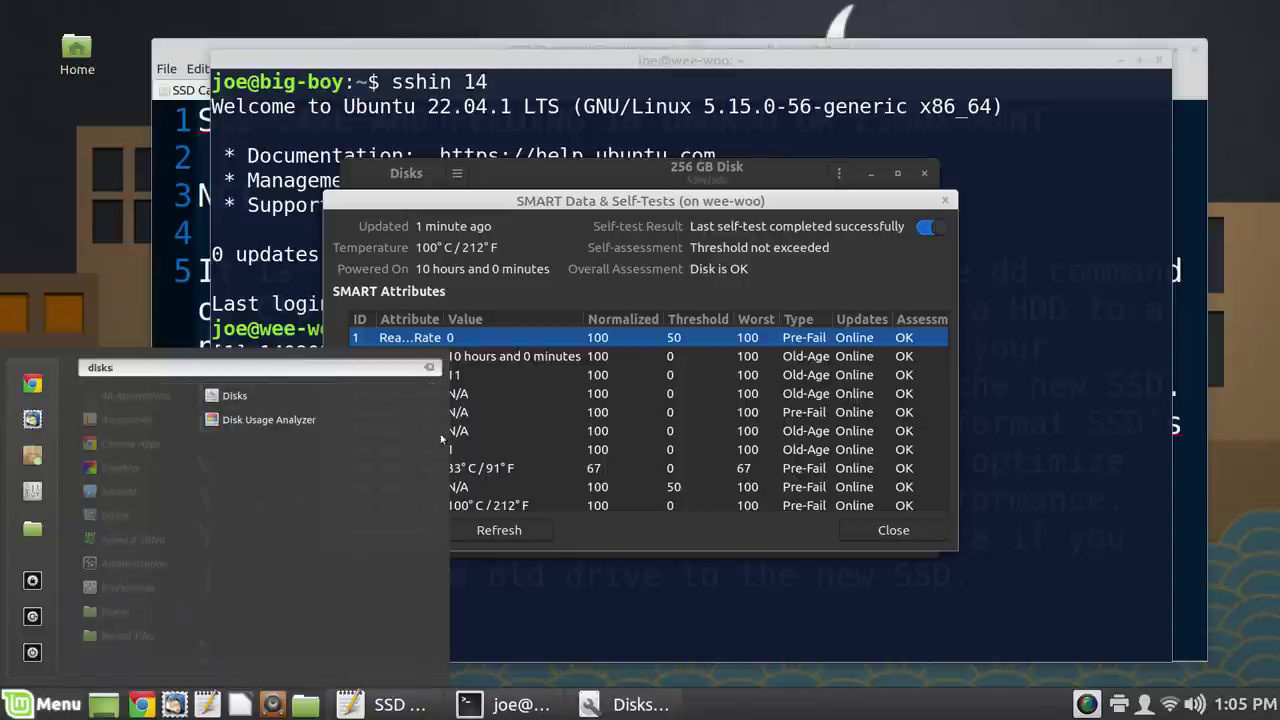
pyautogui.click(402, 397)
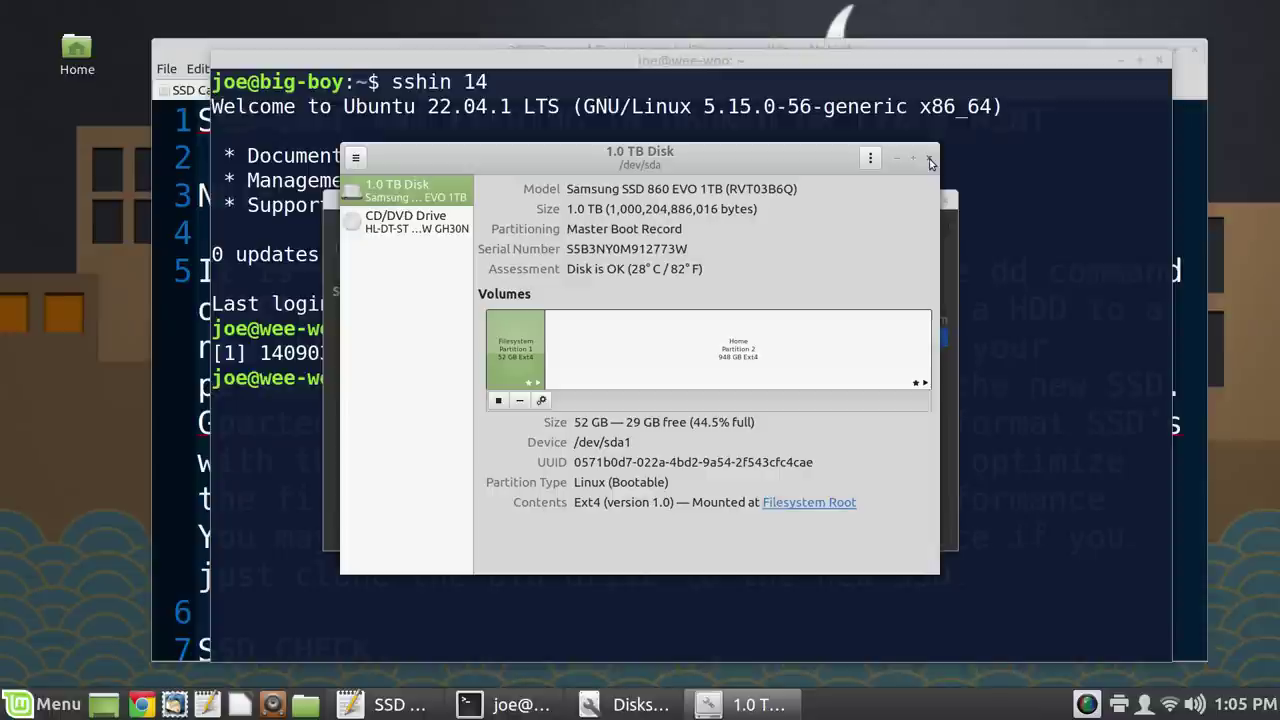
pyautogui.click(930, 161)
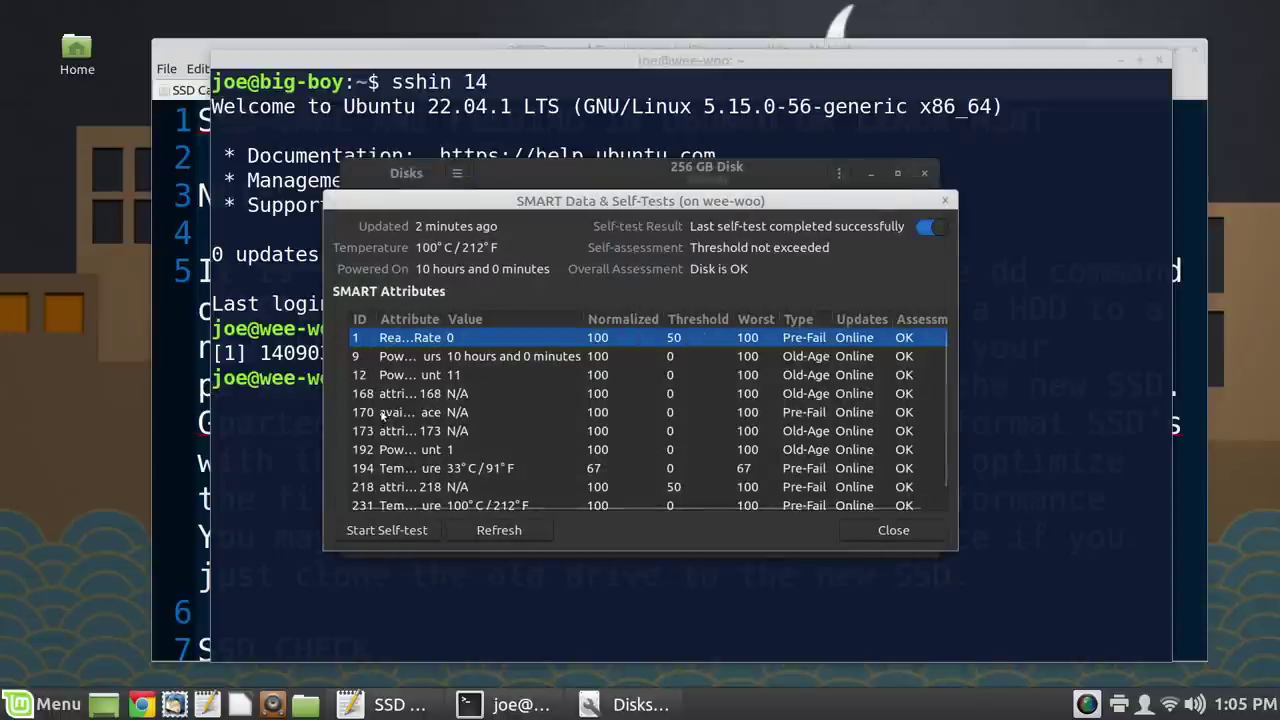
# - Close the SMART Data & Self-Tests dialog to return to the 256 GB SPCC overview
pyautogui.moveTo(390, 401)
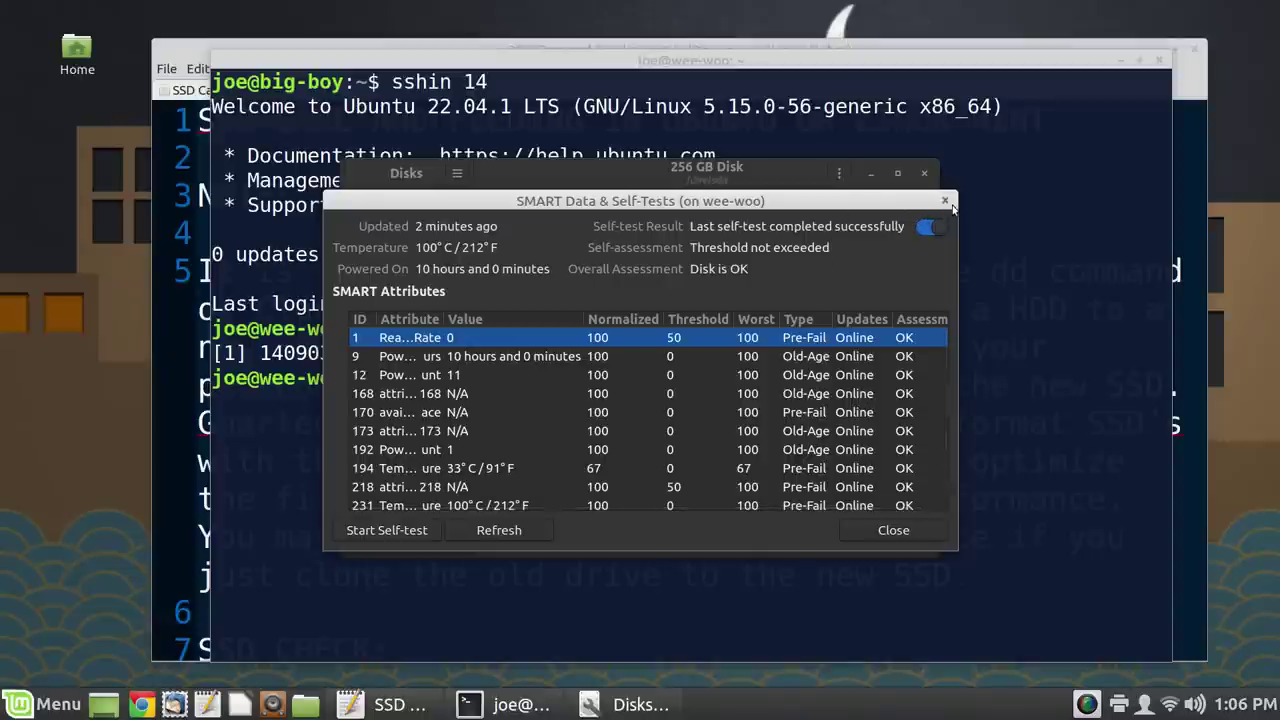
pyautogui.click(940, 200)
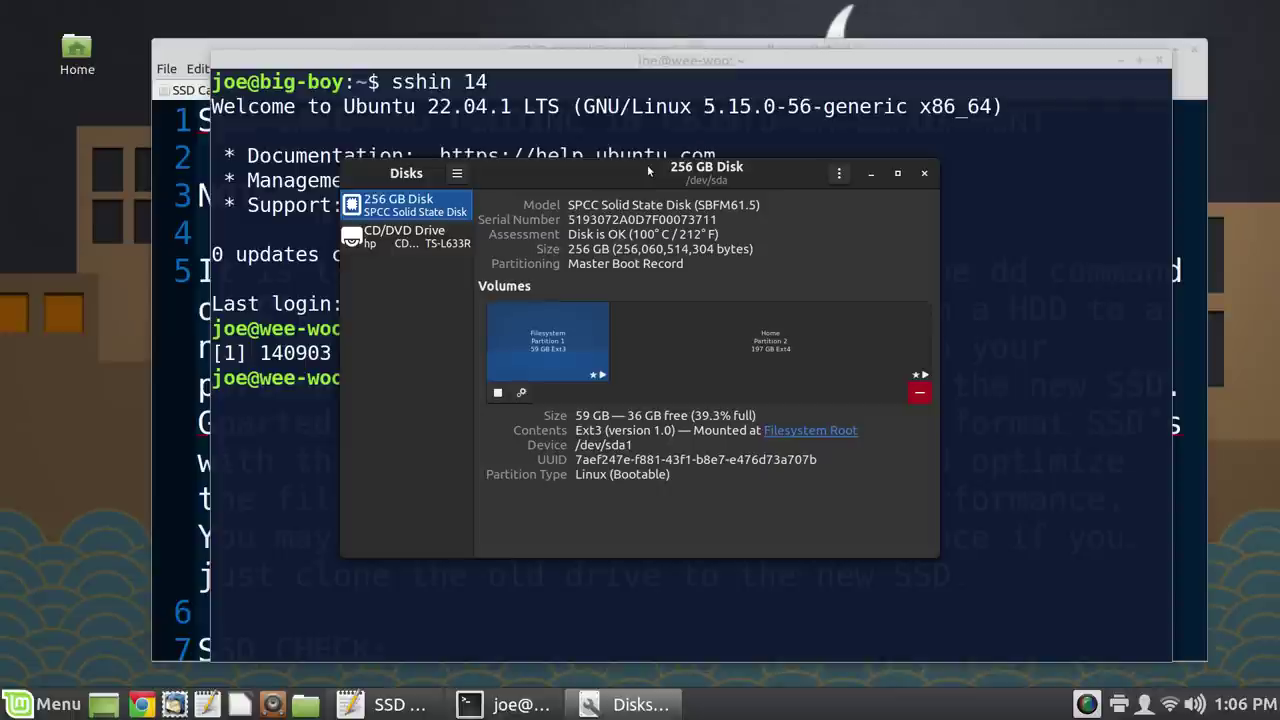
# - Rearrange the terminal and Disks windows, shifting Disks aside to reveal terminal text
pyautogui.click(687, 95)
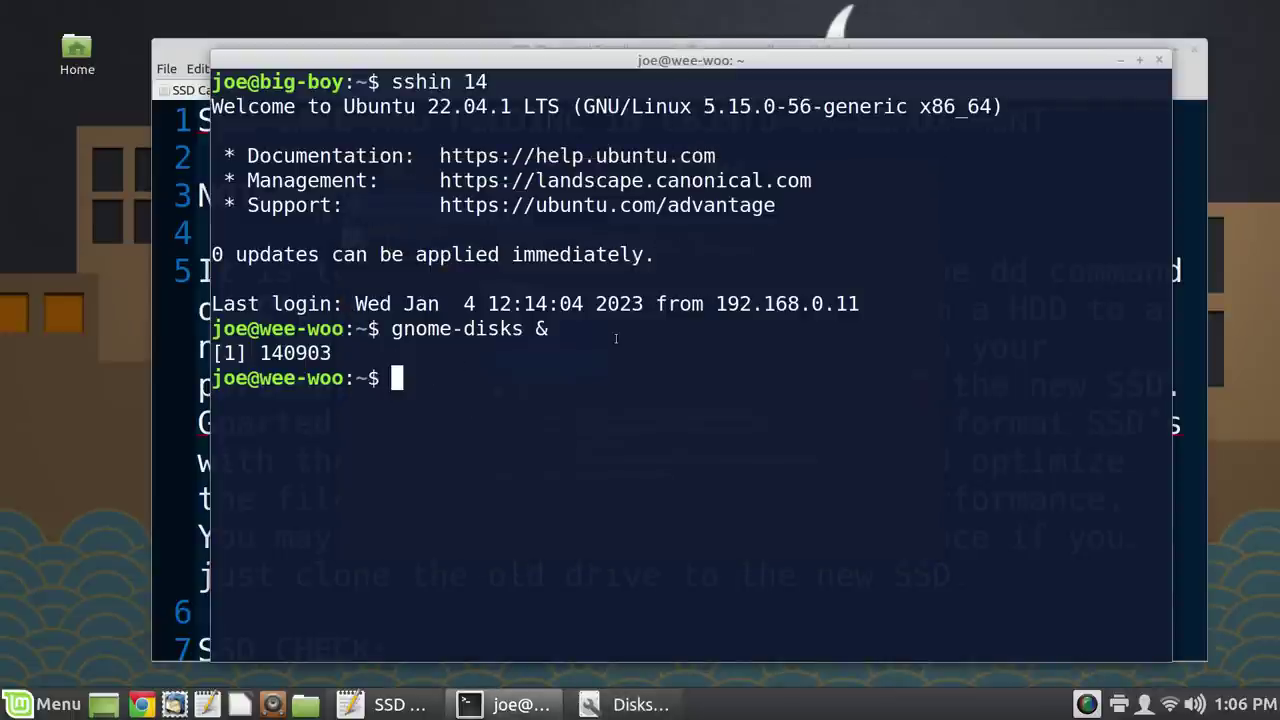
pyautogui.hotkey('alt', 'Tab')
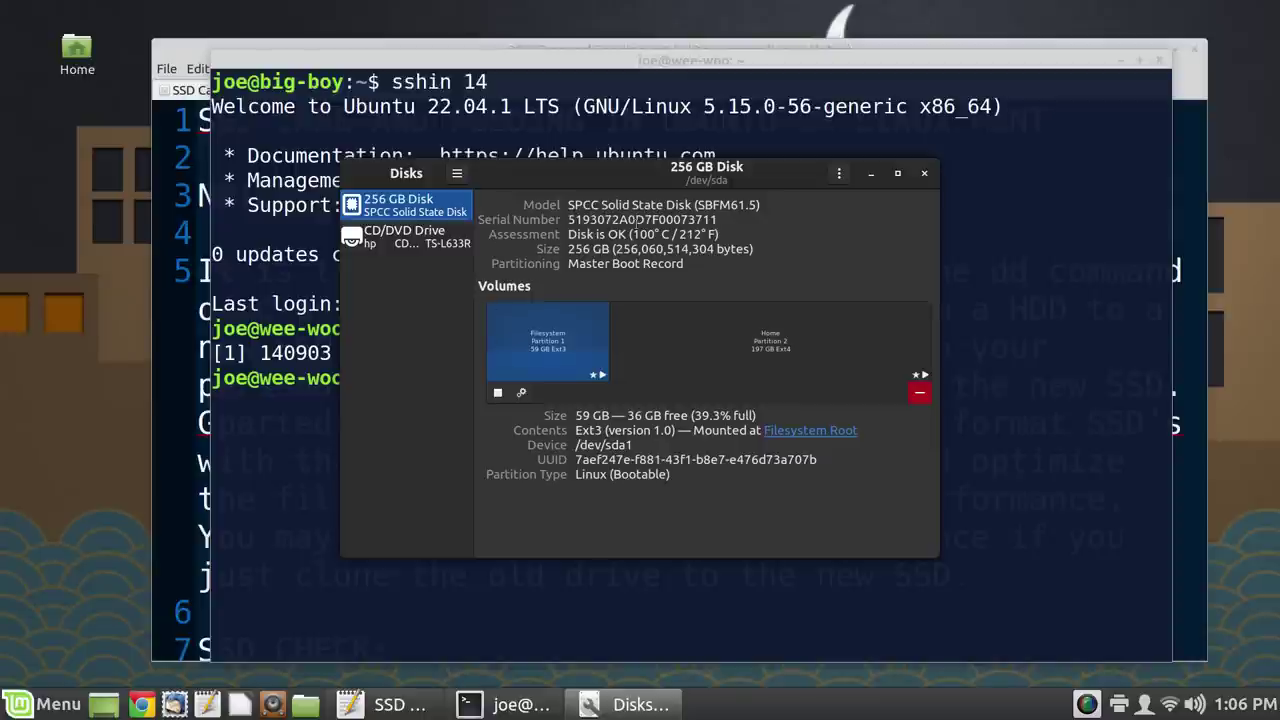
pyautogui.moveTo(645, 180)
pyautogui.mouseDown()
pyautogui.moveTo(611, 172)
pyautogui.moveTo(629, 172)
pyautogui.mouseUp()
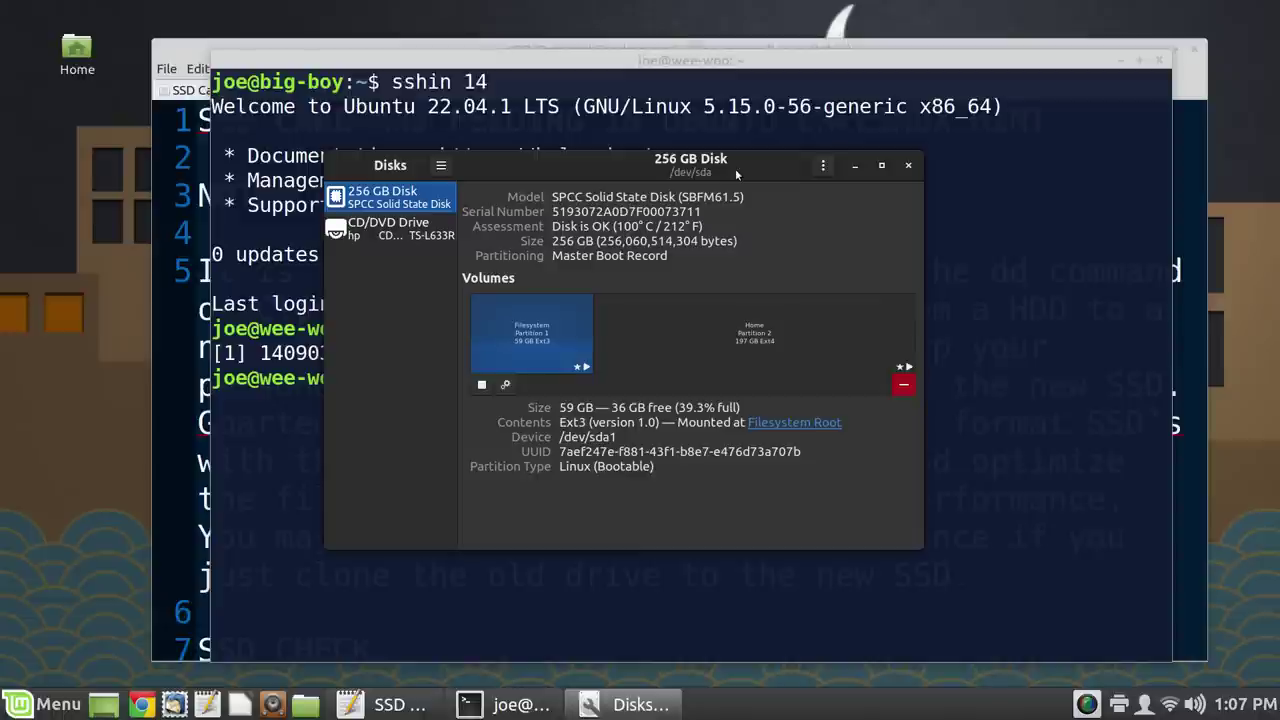
pyautogui.moveTo(735, 170)
pyautogui.mouseDown()
pyautogui.moveTo(761, 274)
pyautogui.moveTo(832, 176)
pyautogui.mouseUp()
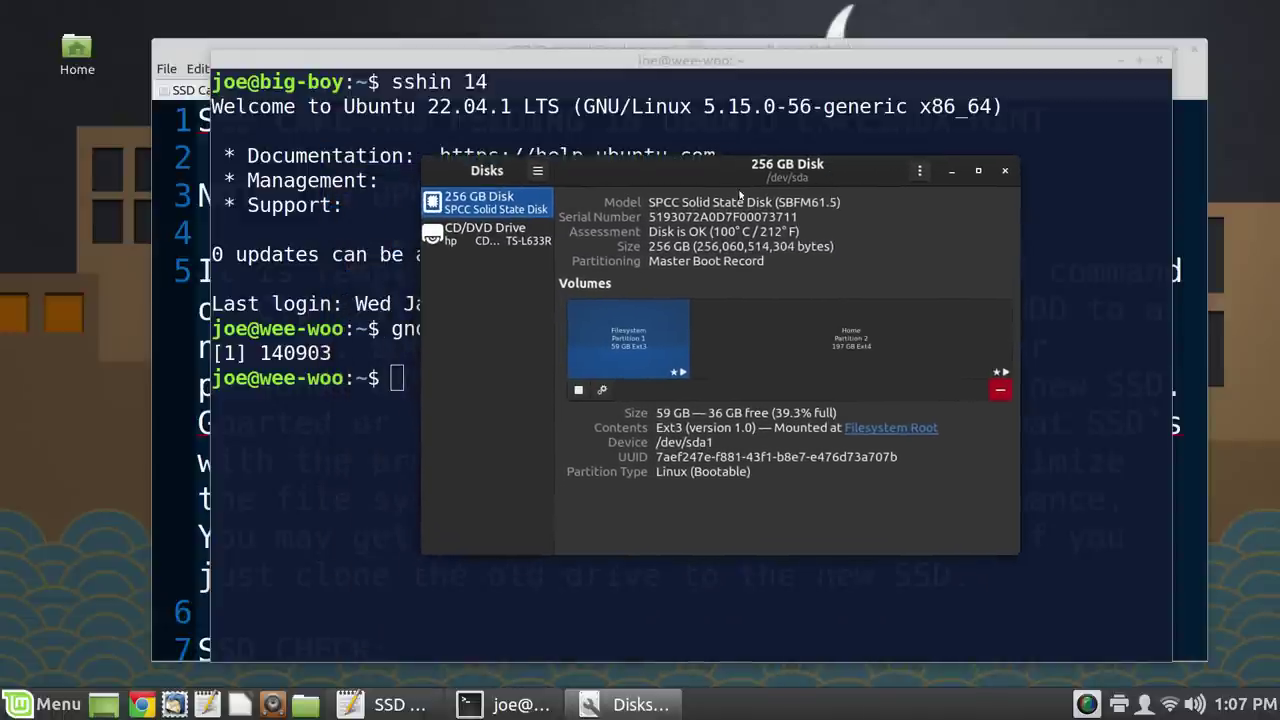
# - Return to the remote terminal and enter 'nautilus &' at the prompt
pyautogui.click(780, 125)
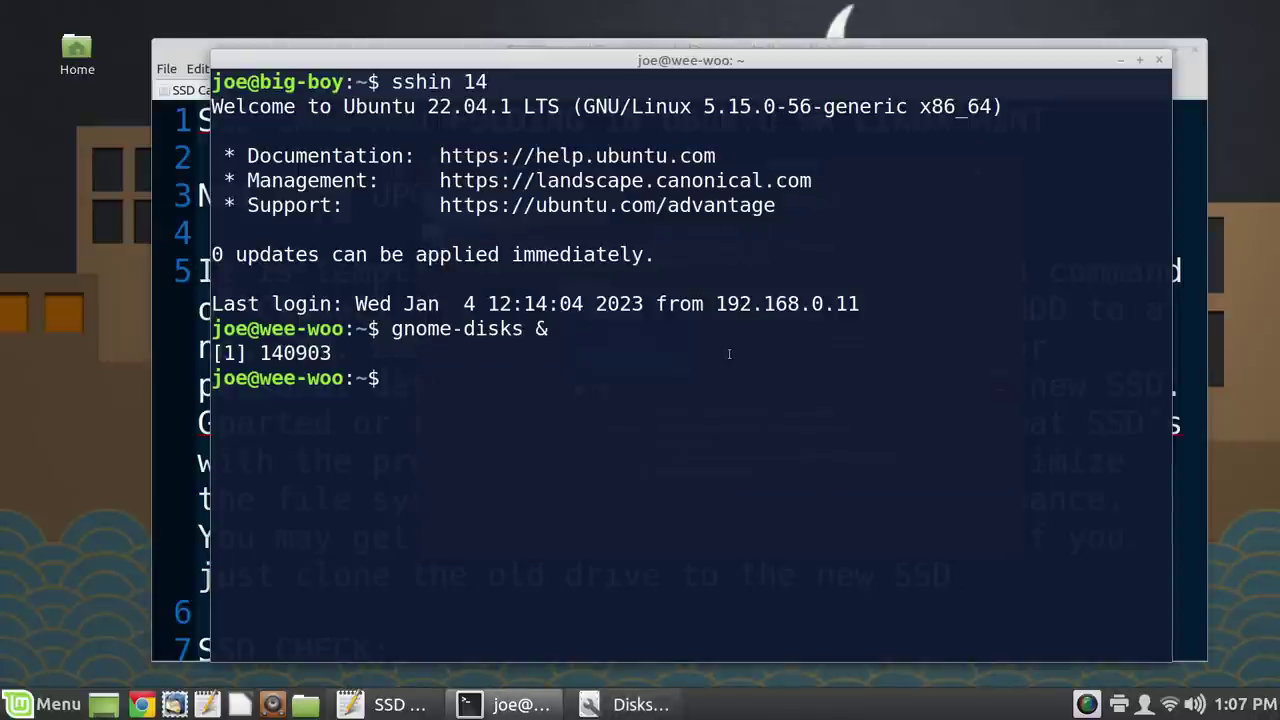
pyautogui.hotkey('alt', 'Tab')
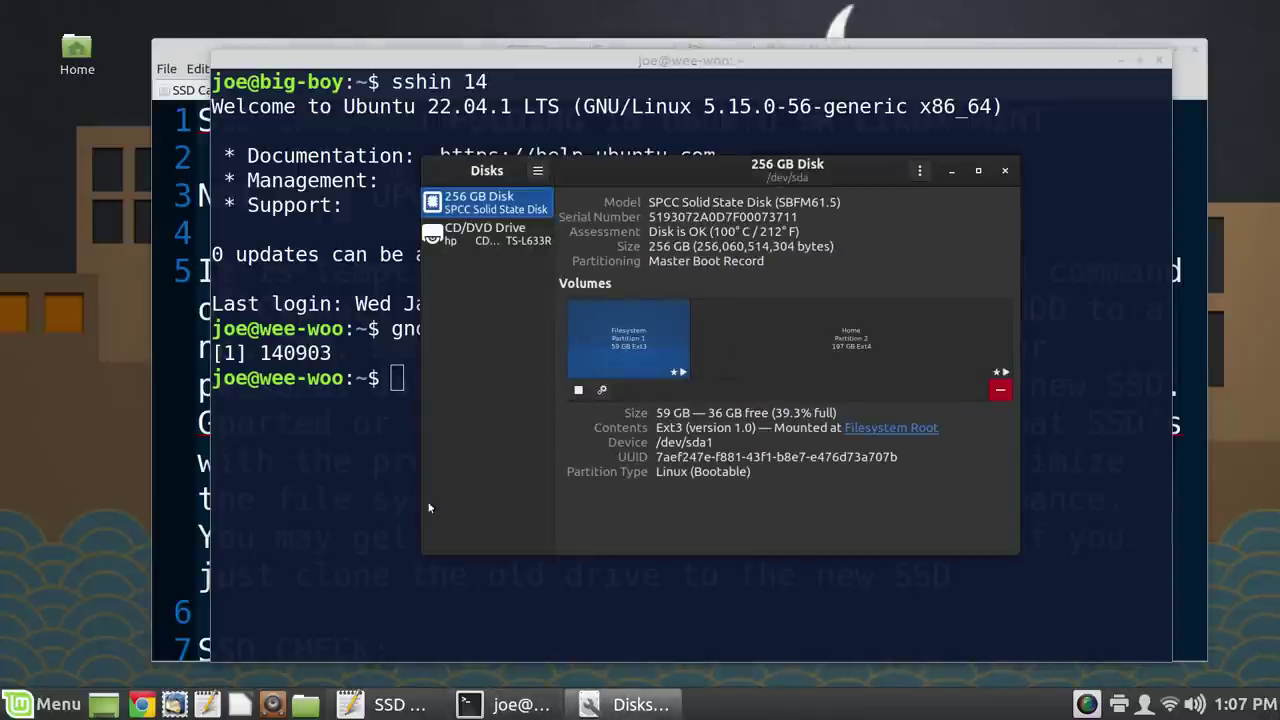
pyautogui.hotkey('alt', 'Tab')
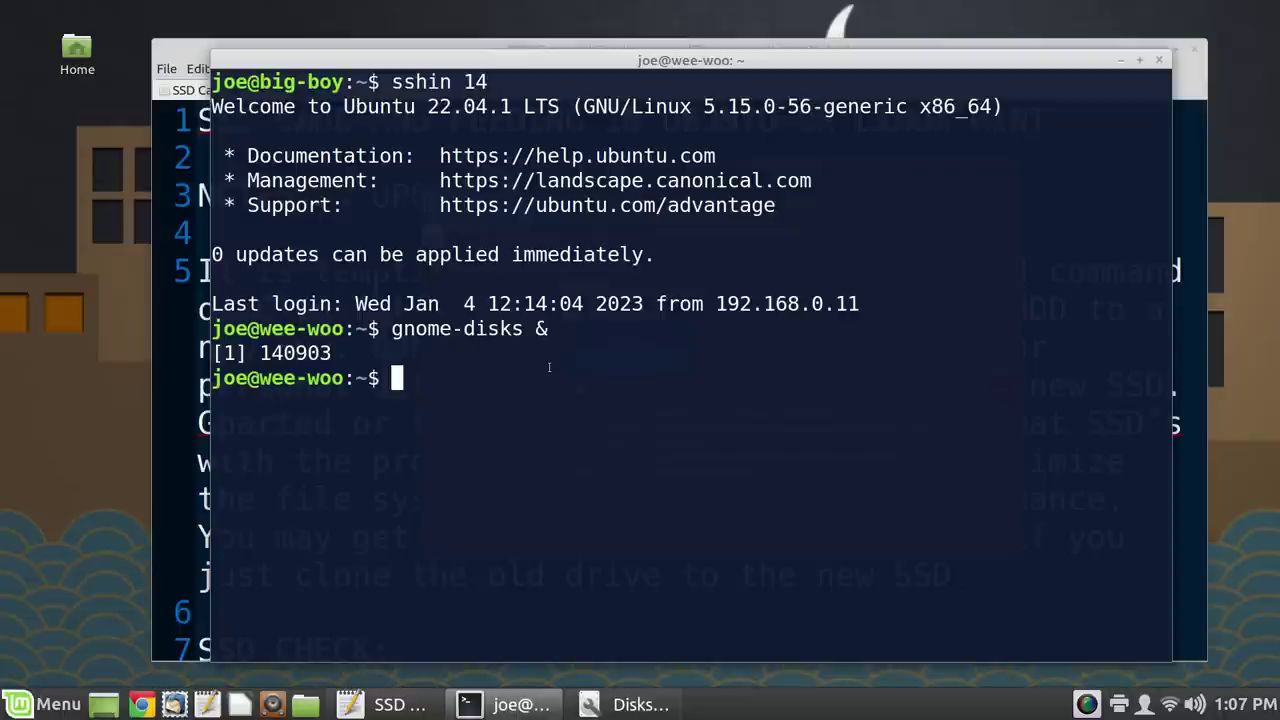
pyautogui.write('nautilus ')
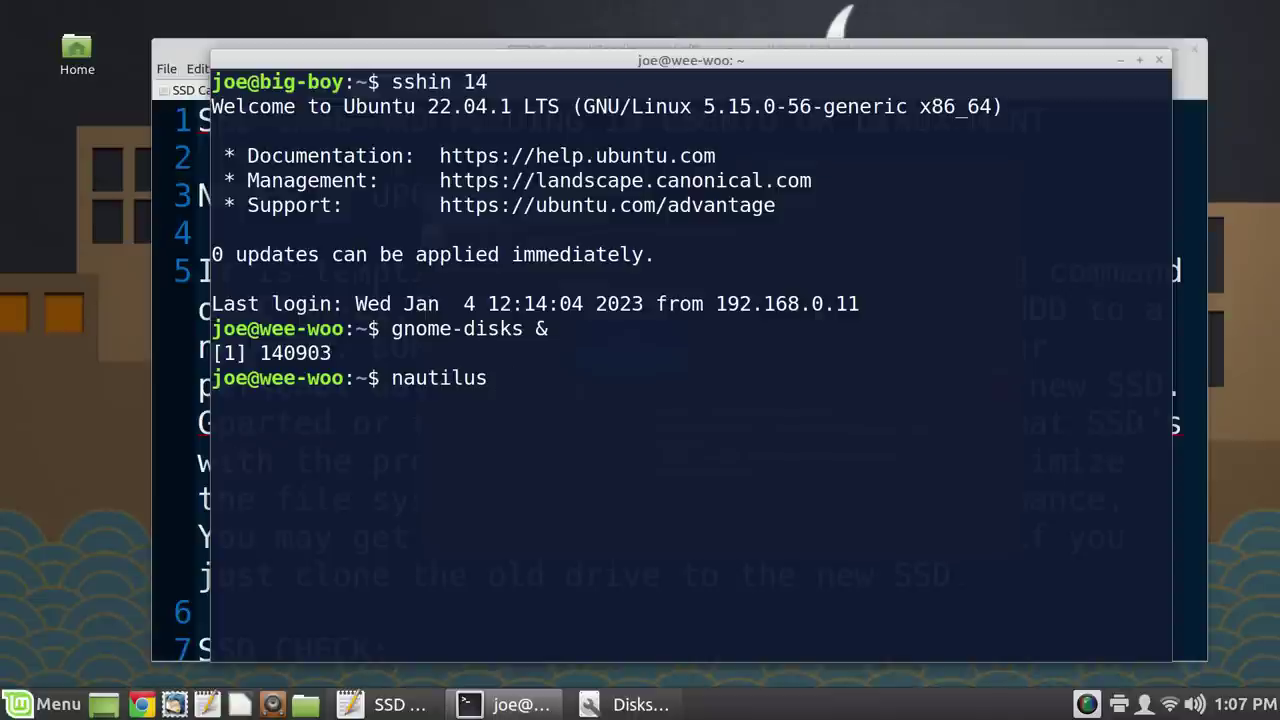
pyautogui.write('&')
# - Run 'nautilus &' to open the laptop's Home folder in the file manager
pyautogui.press('Return')
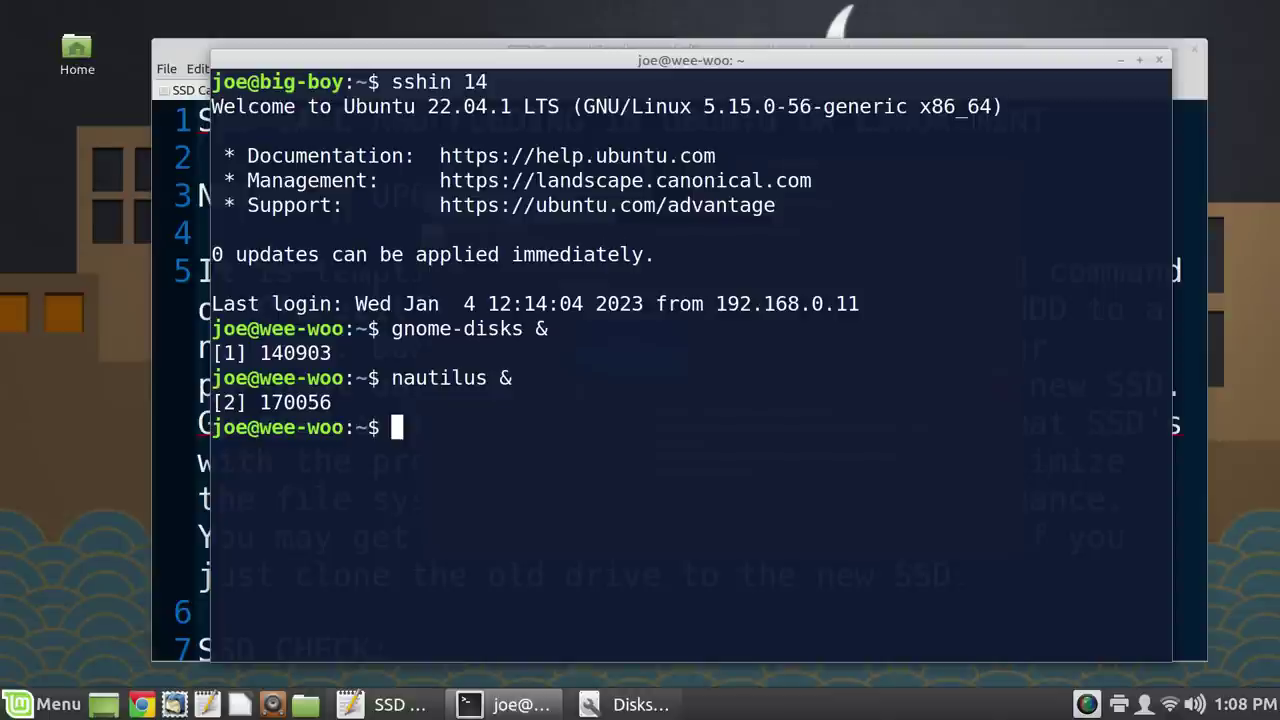
pyautogui.hotkey('alt', 'Tab')
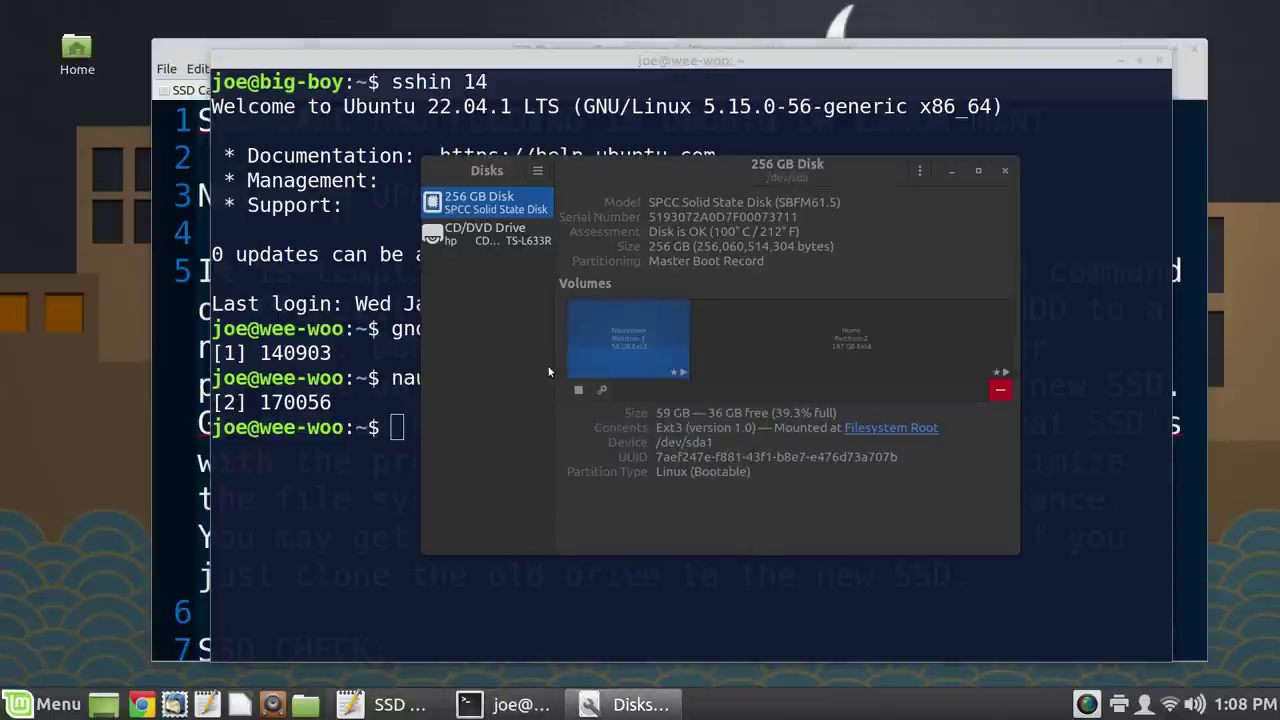
pyautogui.hotkey('alt', 'Tab')
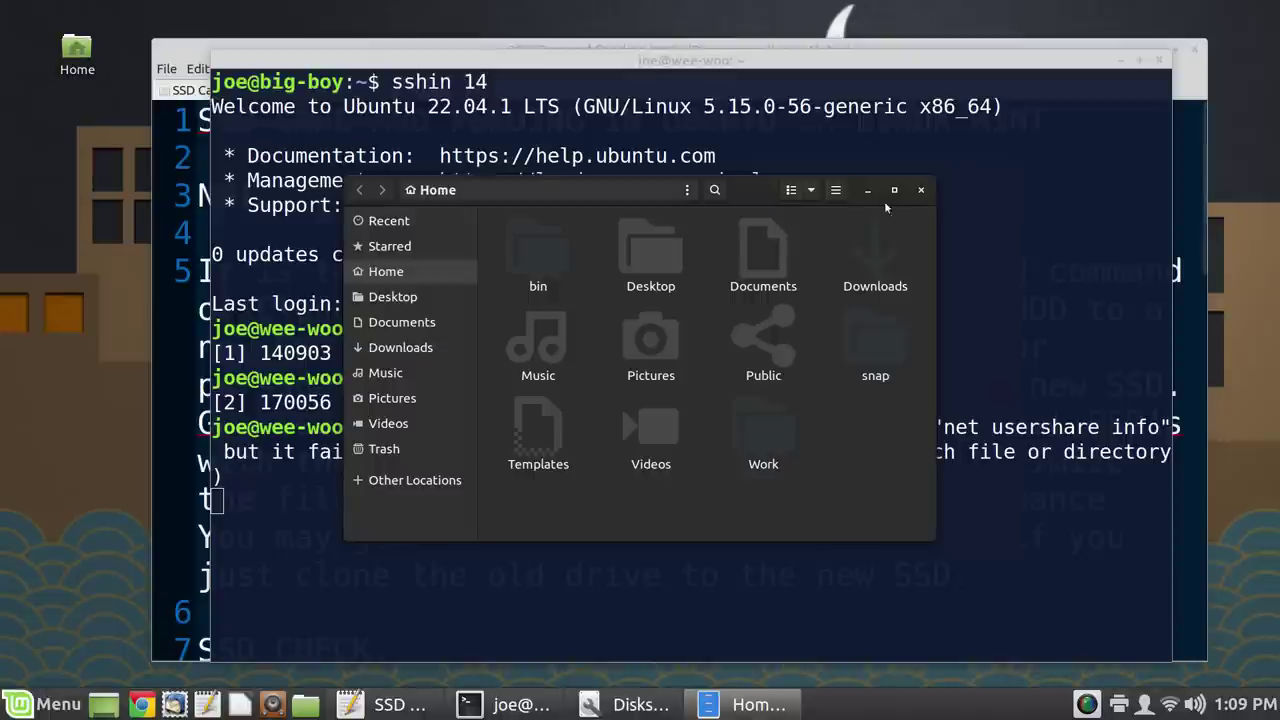
# - Close the Nautilus Home window and interrupt the job with Ctrl+C for a fresh prompt
pyautogui.click(926, 193)
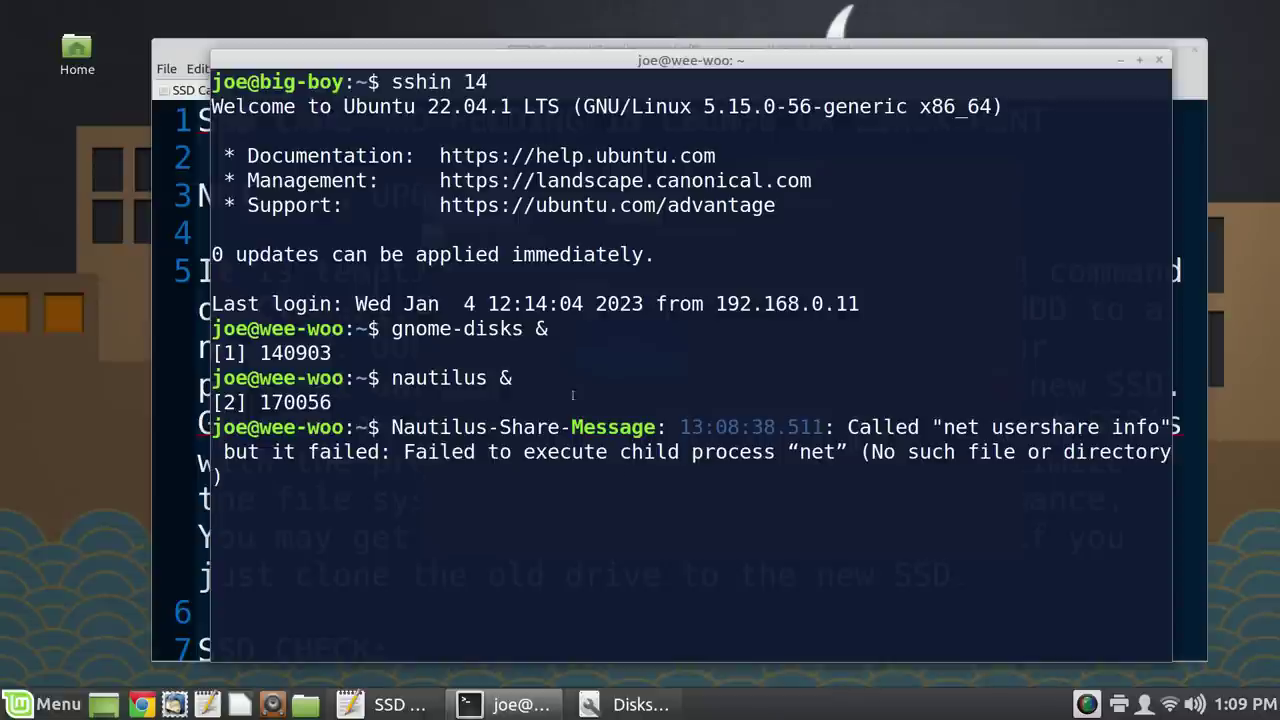
pyautogui.hotkey('ctrl', 'c')
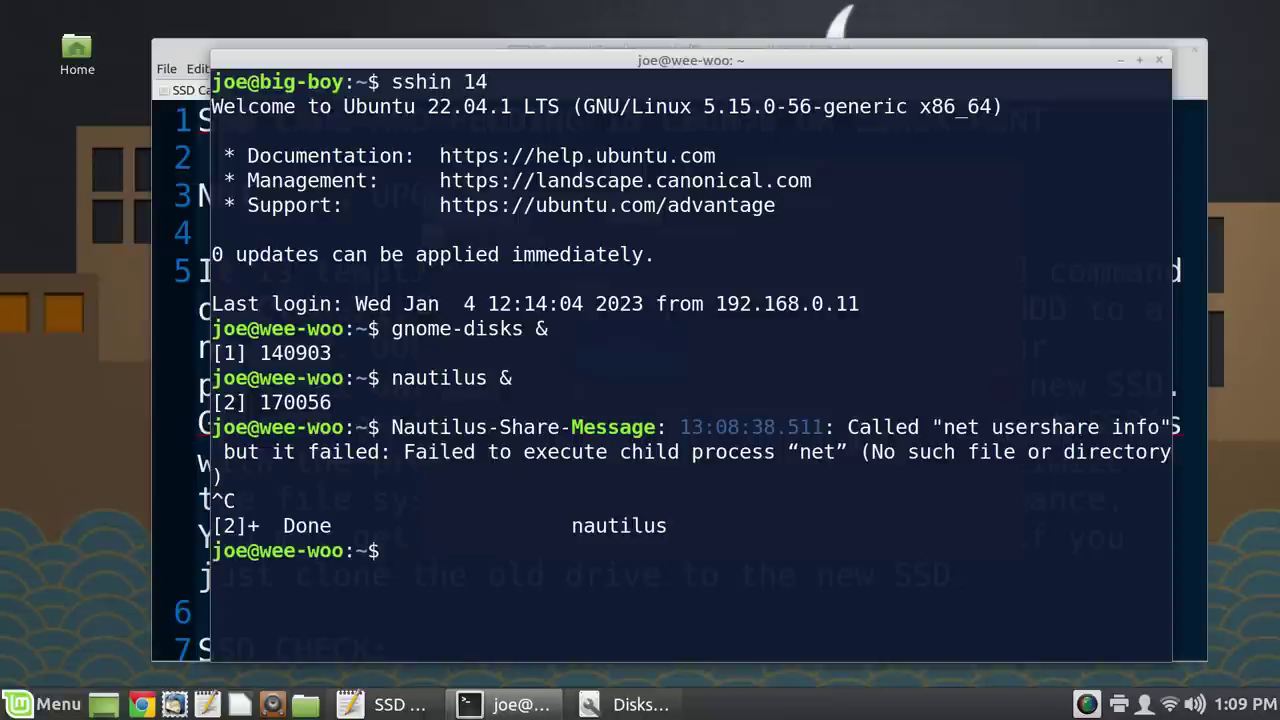
pyautogui.hotkey('alt', 'Tab')
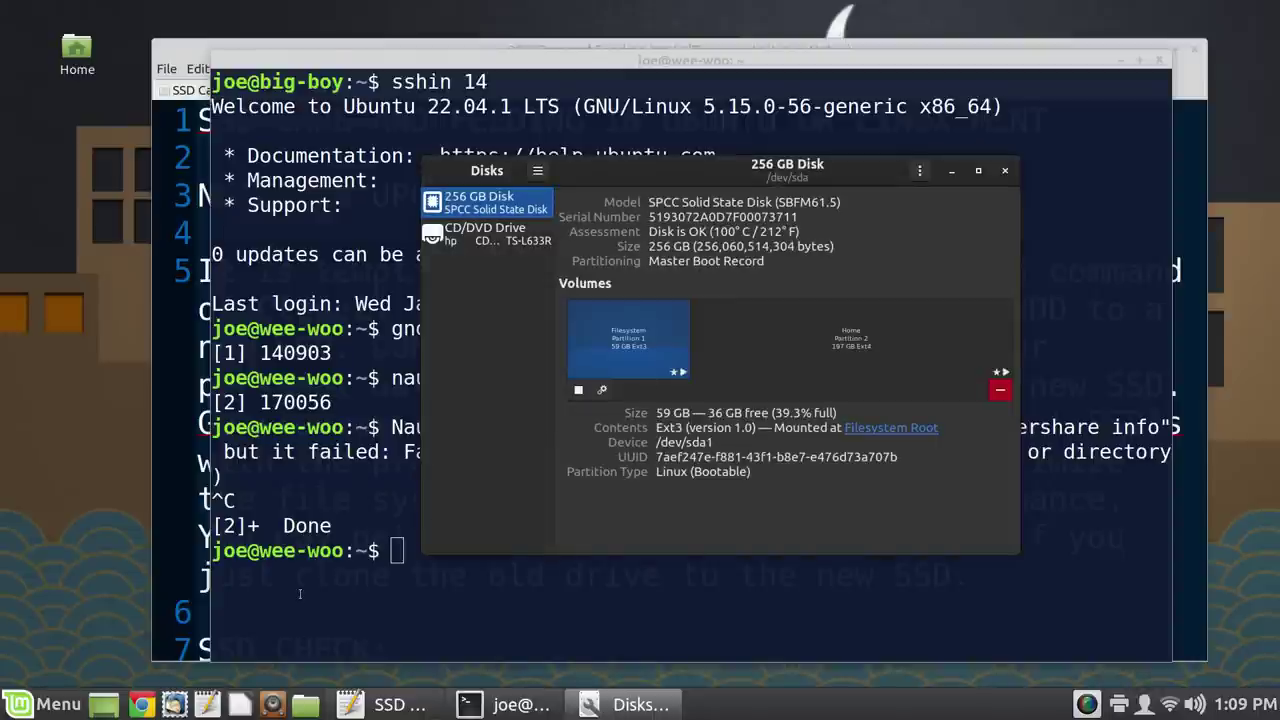
pyautogui.click(332, 520)
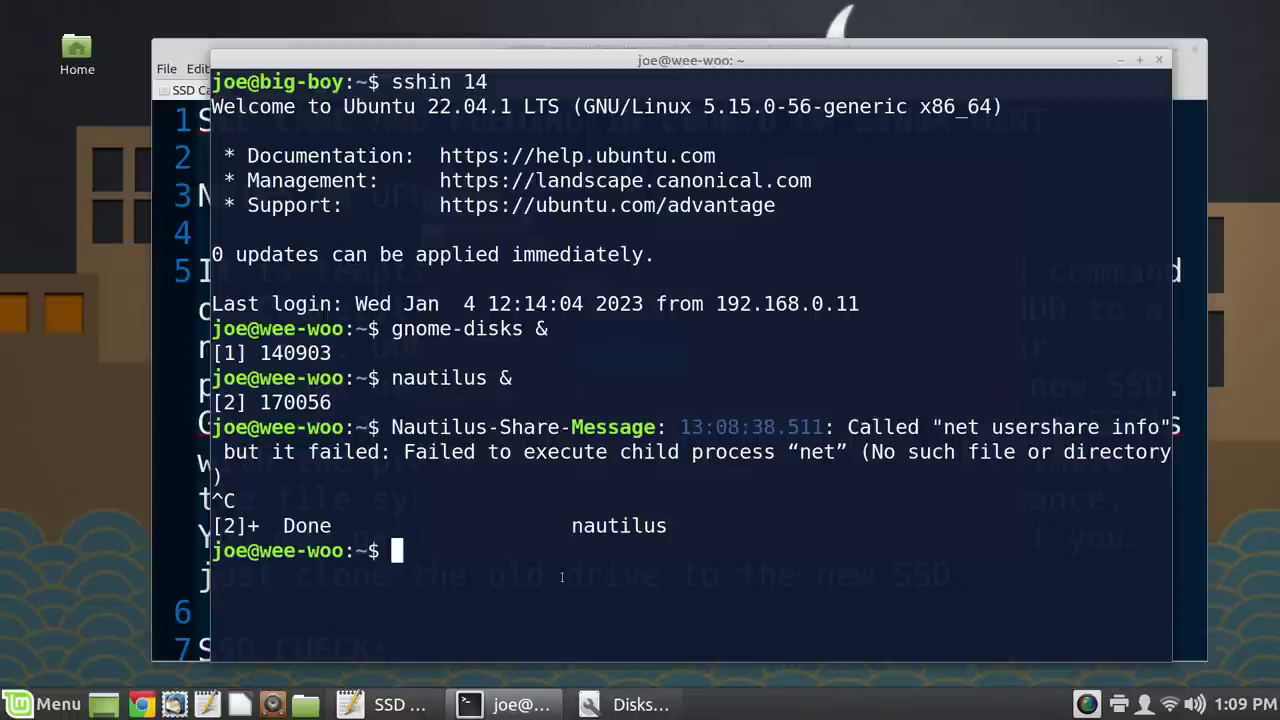
# - Close GNOME Disks and confirm the gnome-disks job reports Done
pyautogui.hotkey('alt', 'Tab')
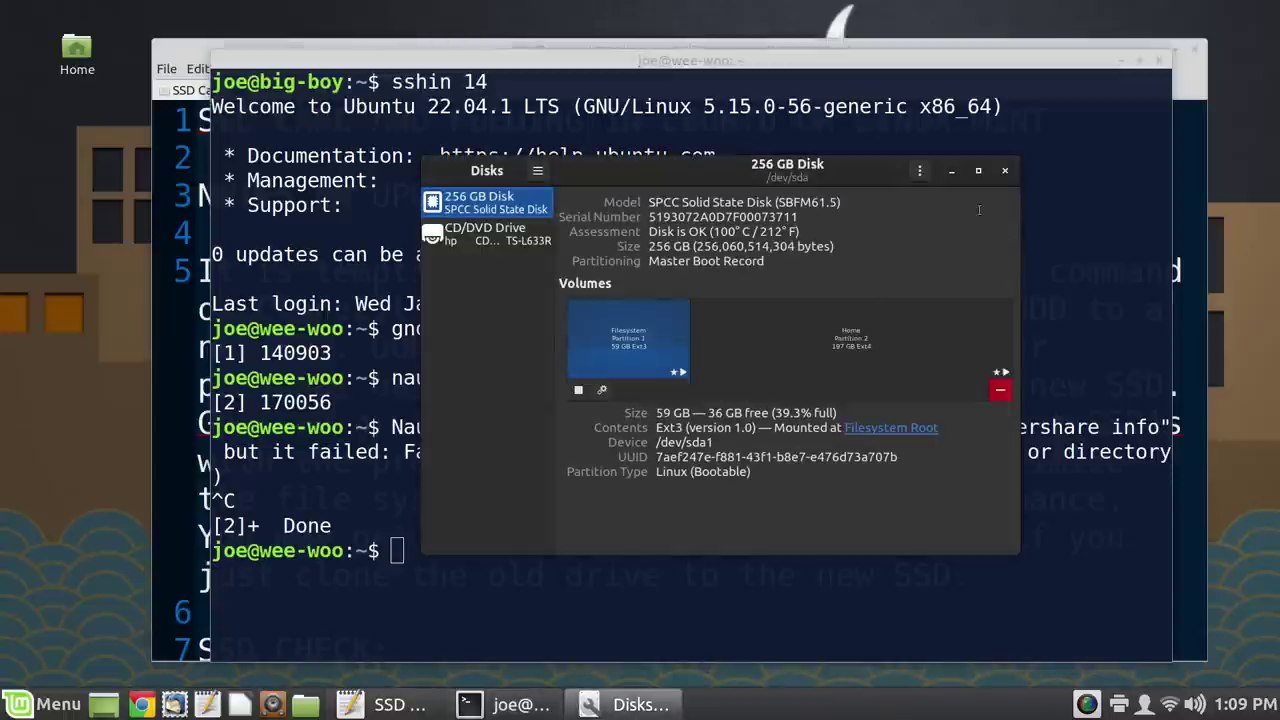
pyautogui.click(1006, 173)
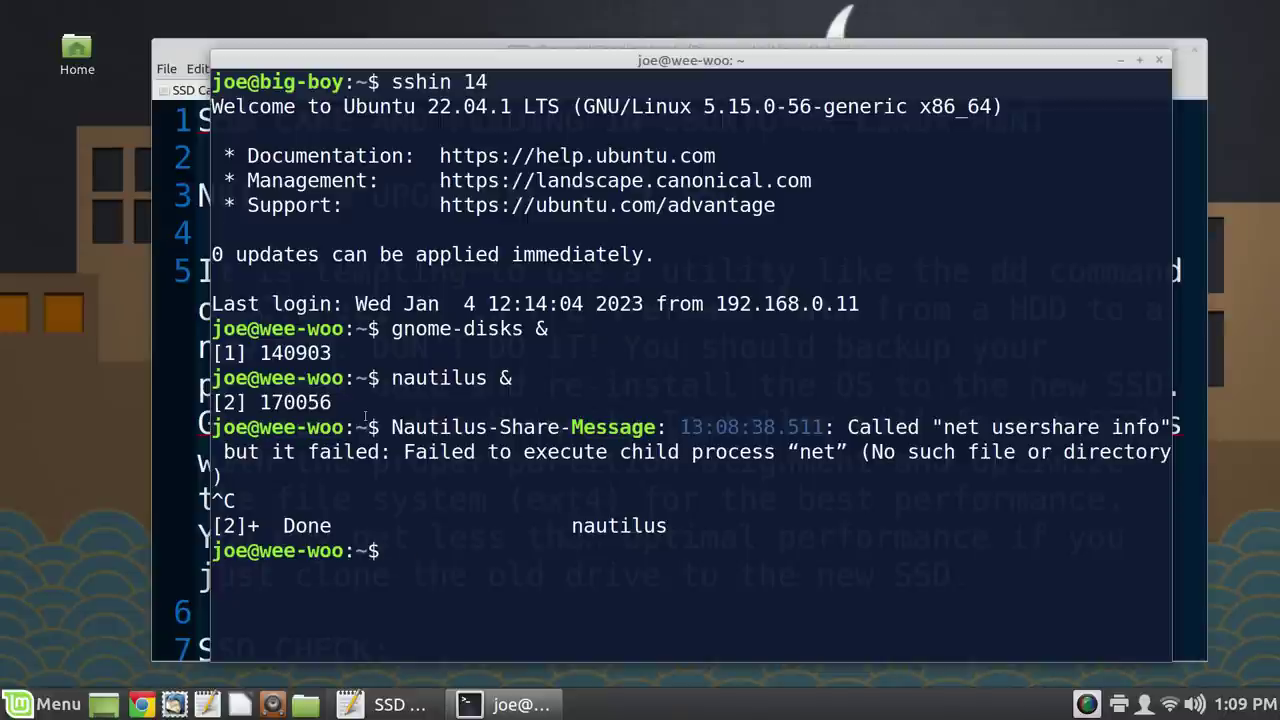
pyautogui.press('Return')
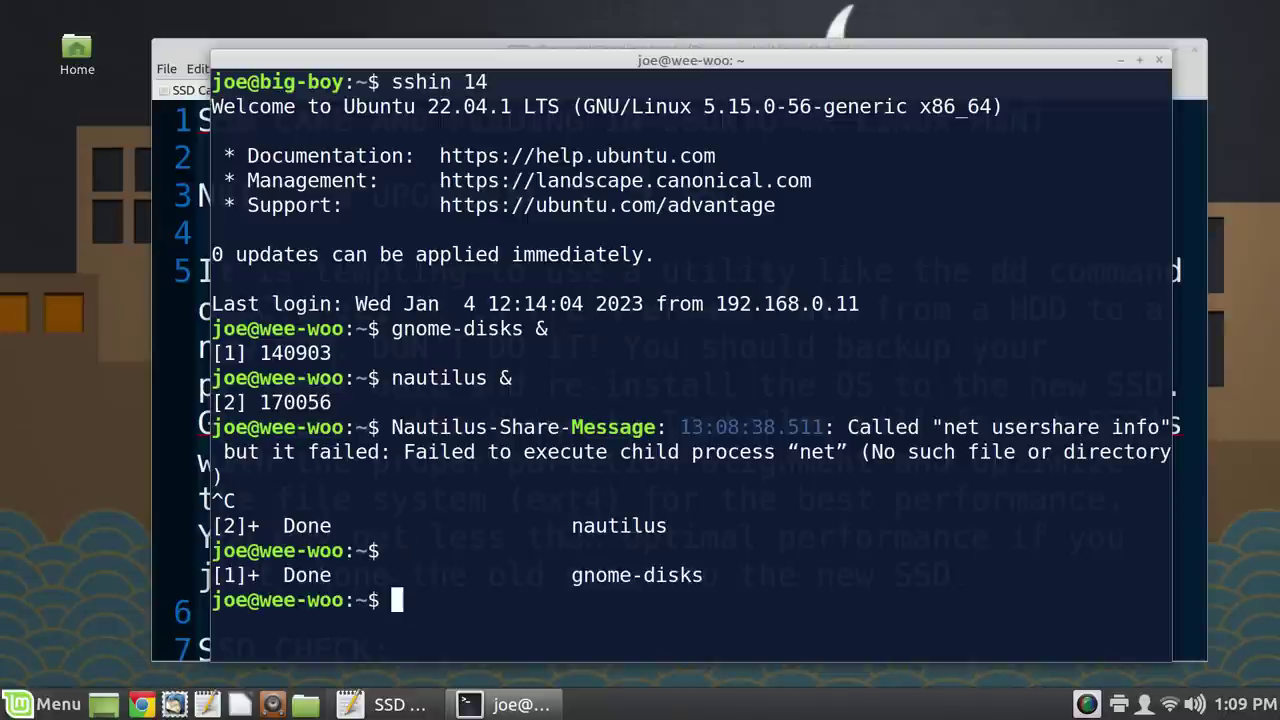
# - Bring the remote terminal back in front of the SSD notes and maximize it
pyautogui.hotkey('alt', 'Tab')
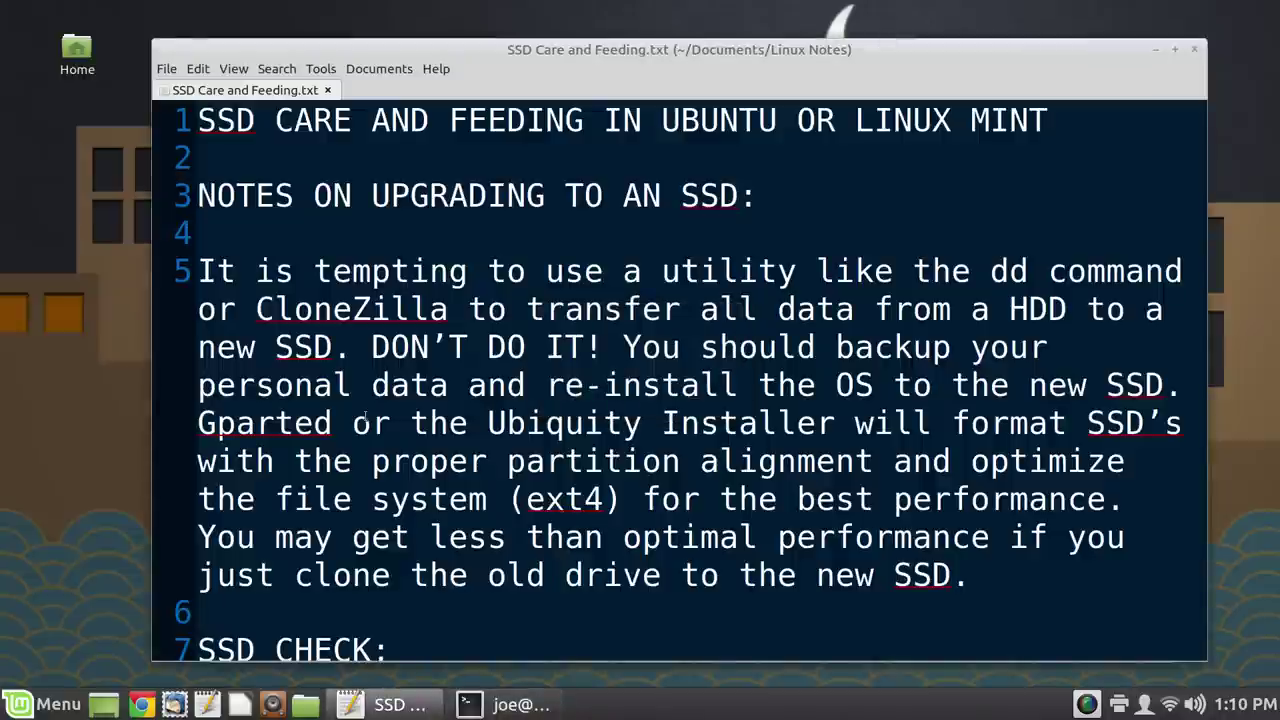
pyautogui.hotkey('alt', 'Tab')
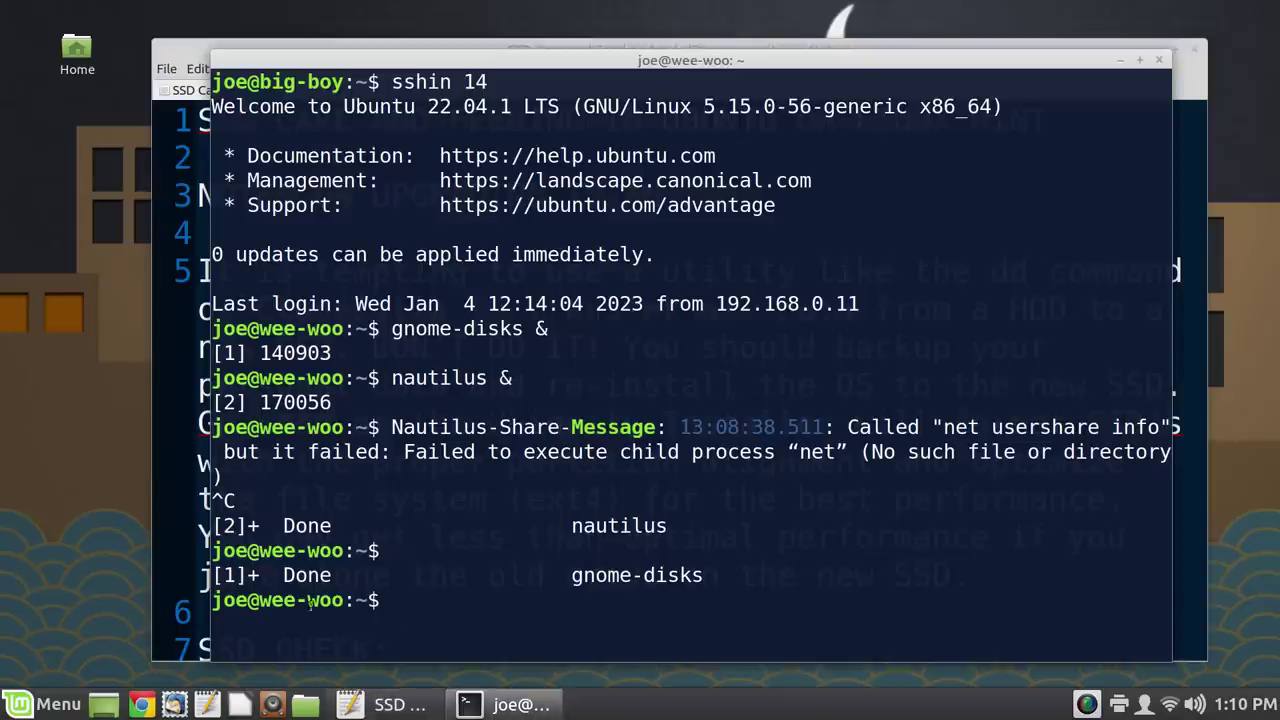
pyautogui.press('super+Up')
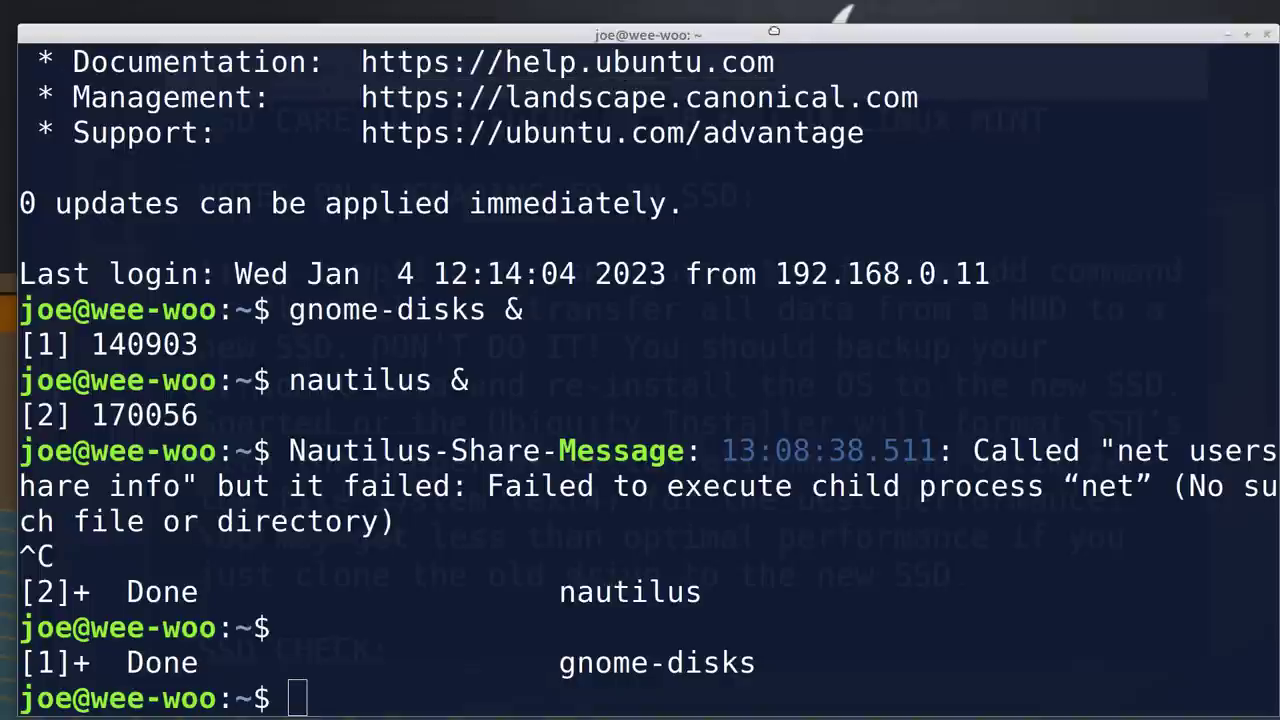
# - Maximize the terminal from its title bar, then switch to the SSD Care and Feeding.txt notes
pyautogui.moveTo(774, 31)
pyautogui.mouseDown()
pyautogui.moveTo(747, 17)
pyautogui.moveTo(760, 10)
pyautogui.mouseUp()
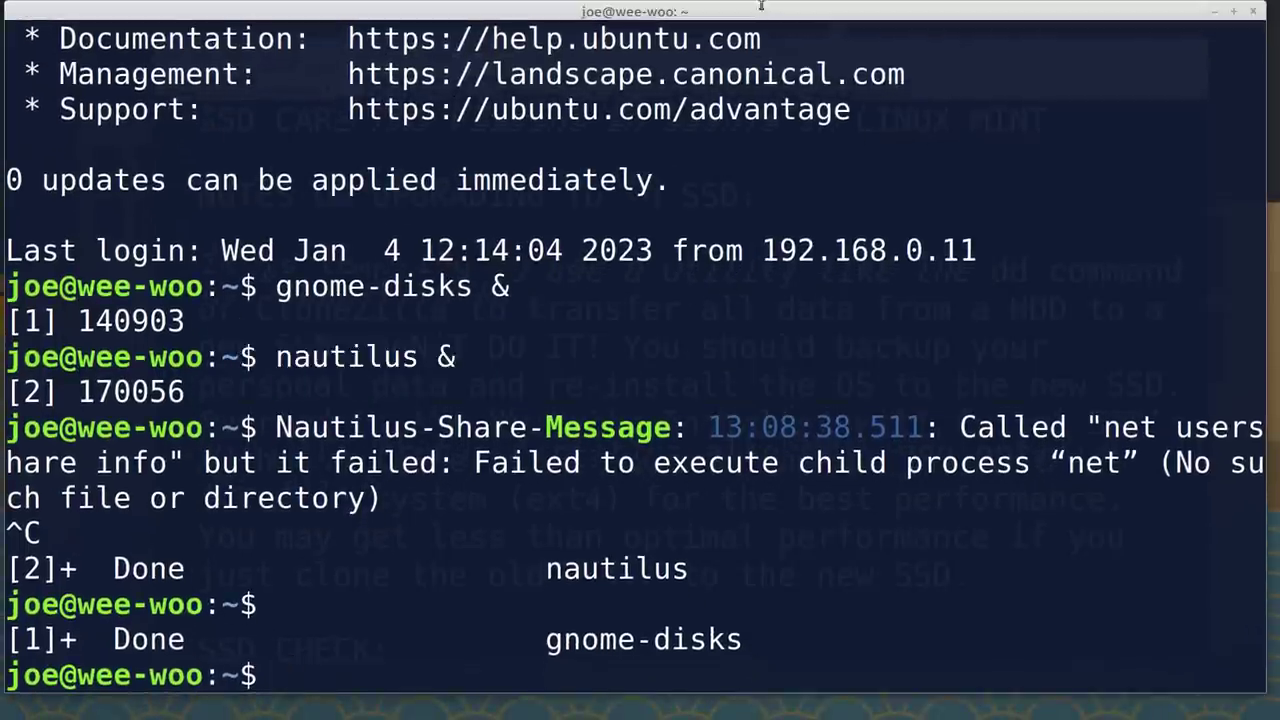
pyautogui.doubleClick(760, 6)
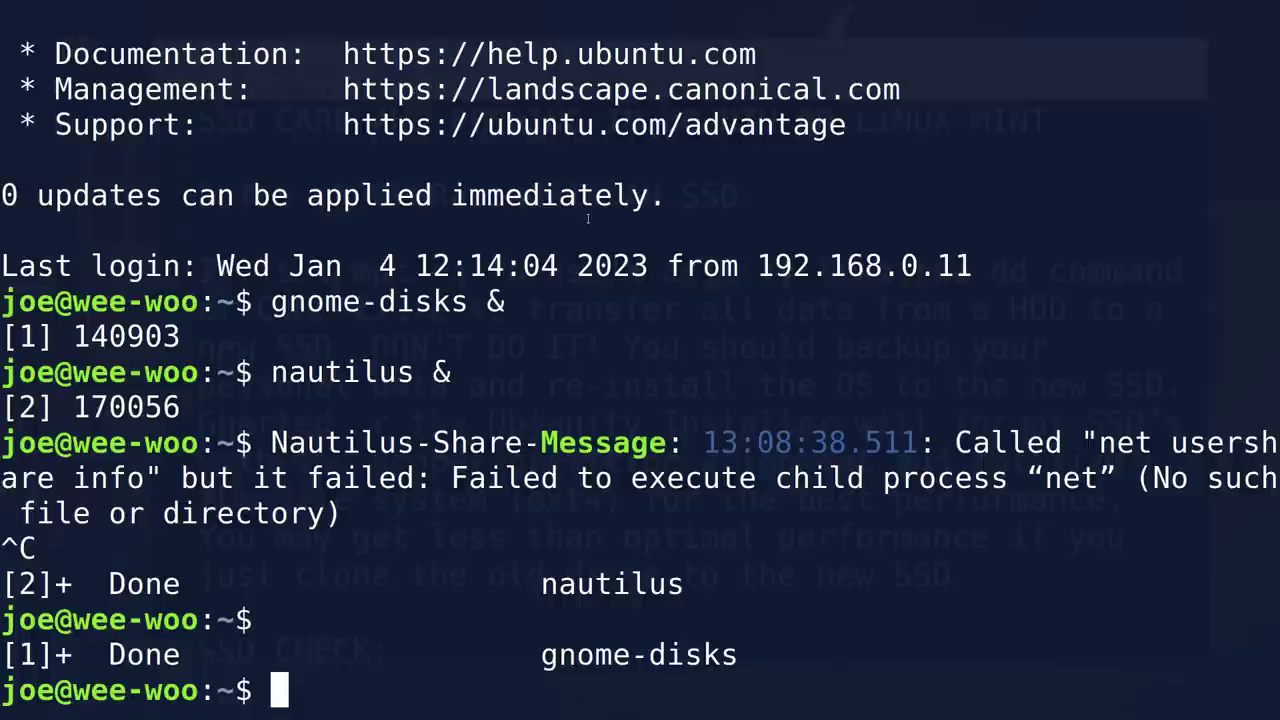
pyautogui.hotkey('alt', 'Tab')
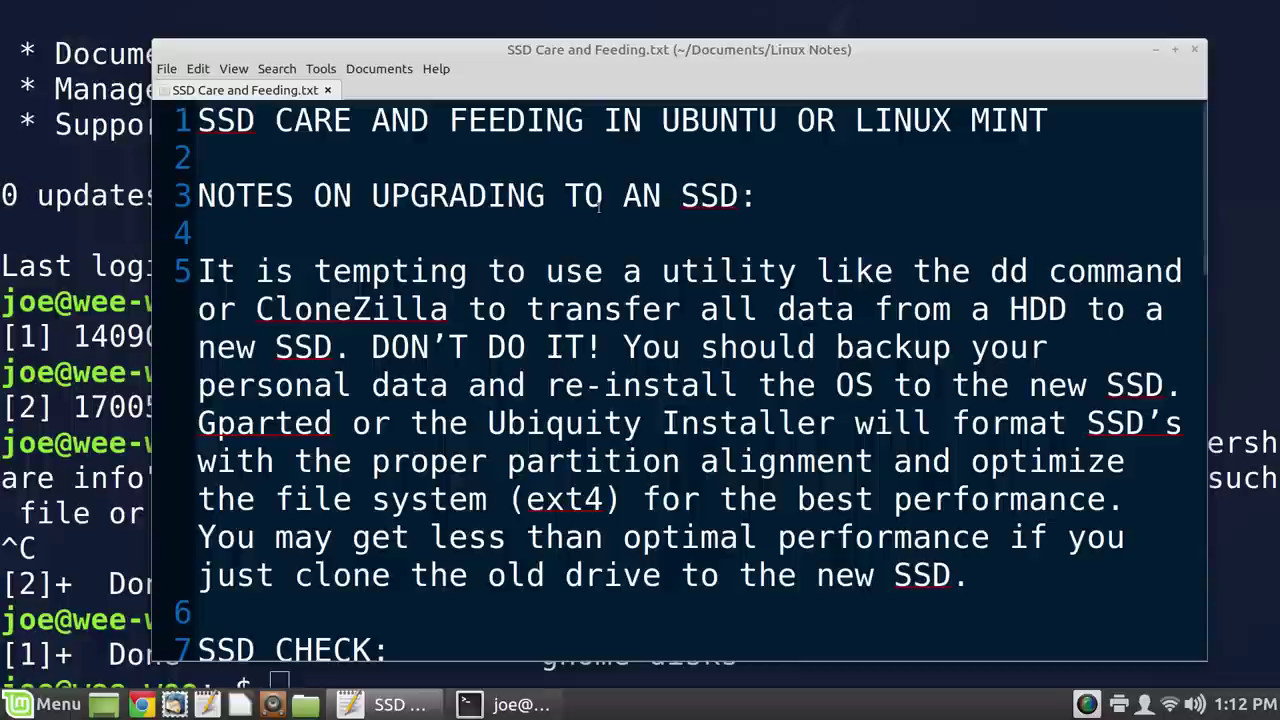
# - Copy the cat /sys/block/sd(x)/queue/rotational command from line 9 of the SSD notes
pyautogui.scroll(-4, 600, 200)
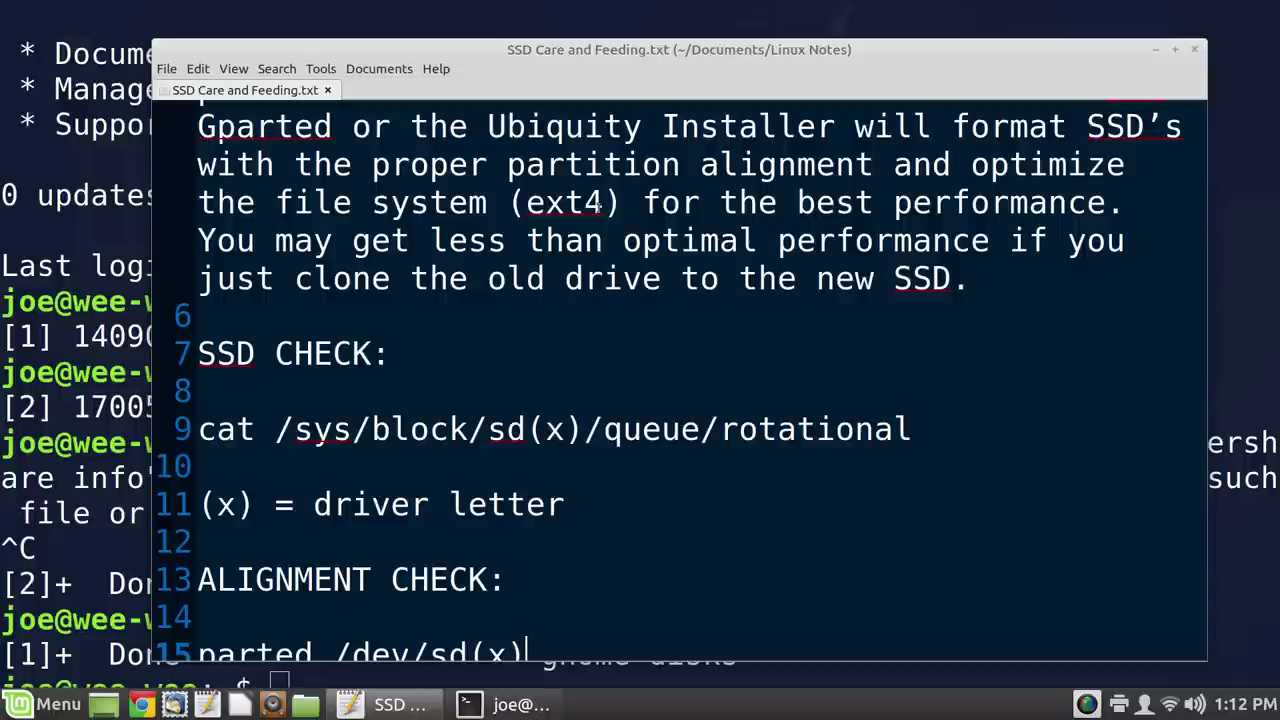
pyautogui.scroll(-2, 598, 205)
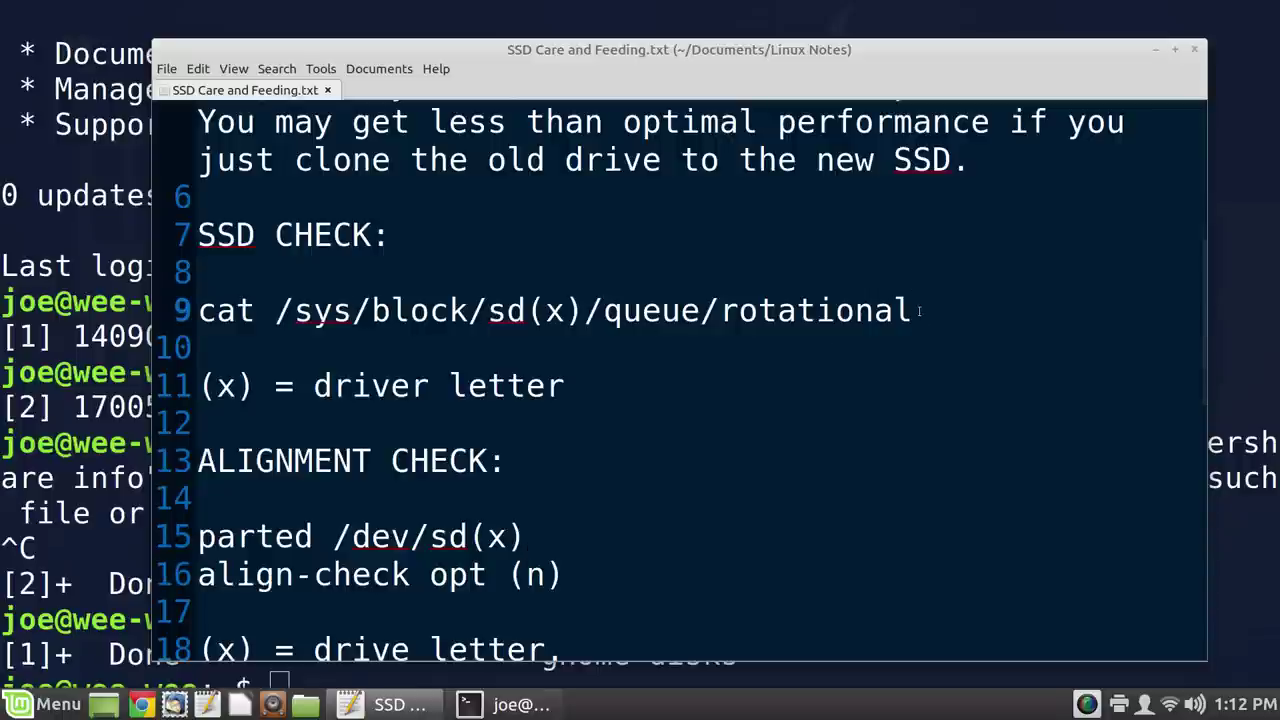
pyautogui.moveTo(919, 311); pyautogui.dragTo(197, 311)
pyautogui.hotkey('ctrl', 'c')
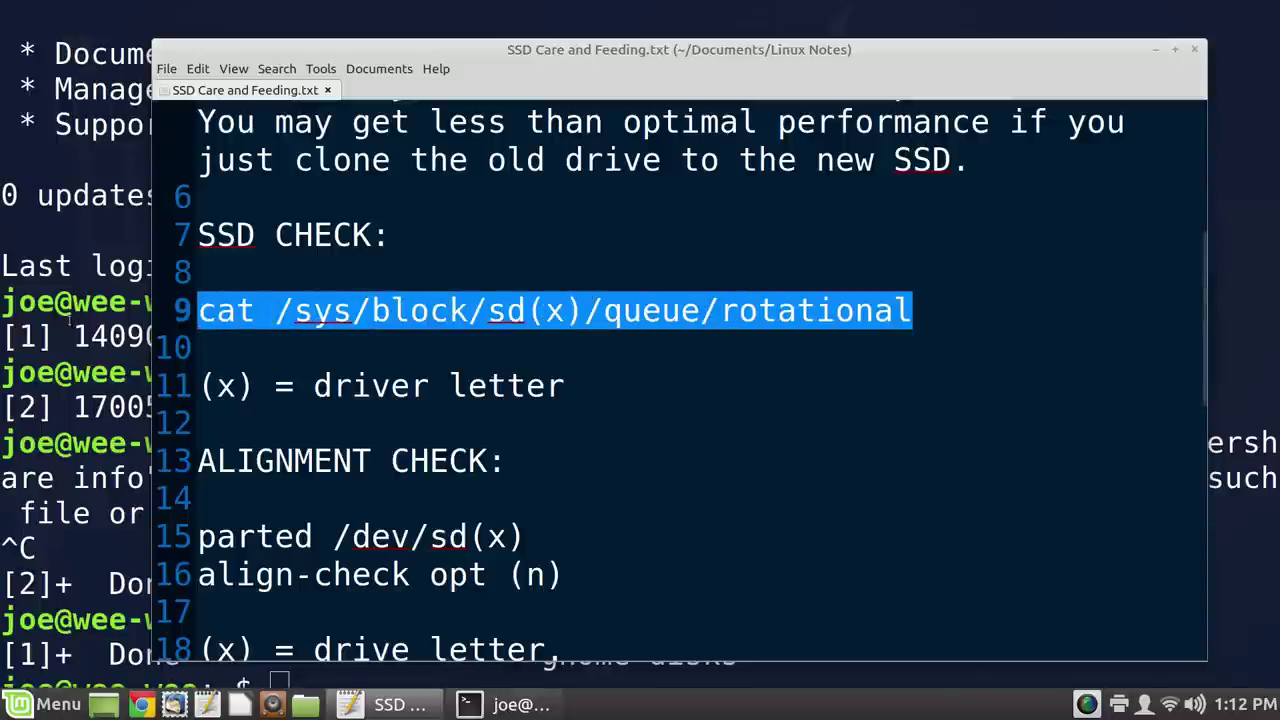
pyautogui.rightClick(555, 332)
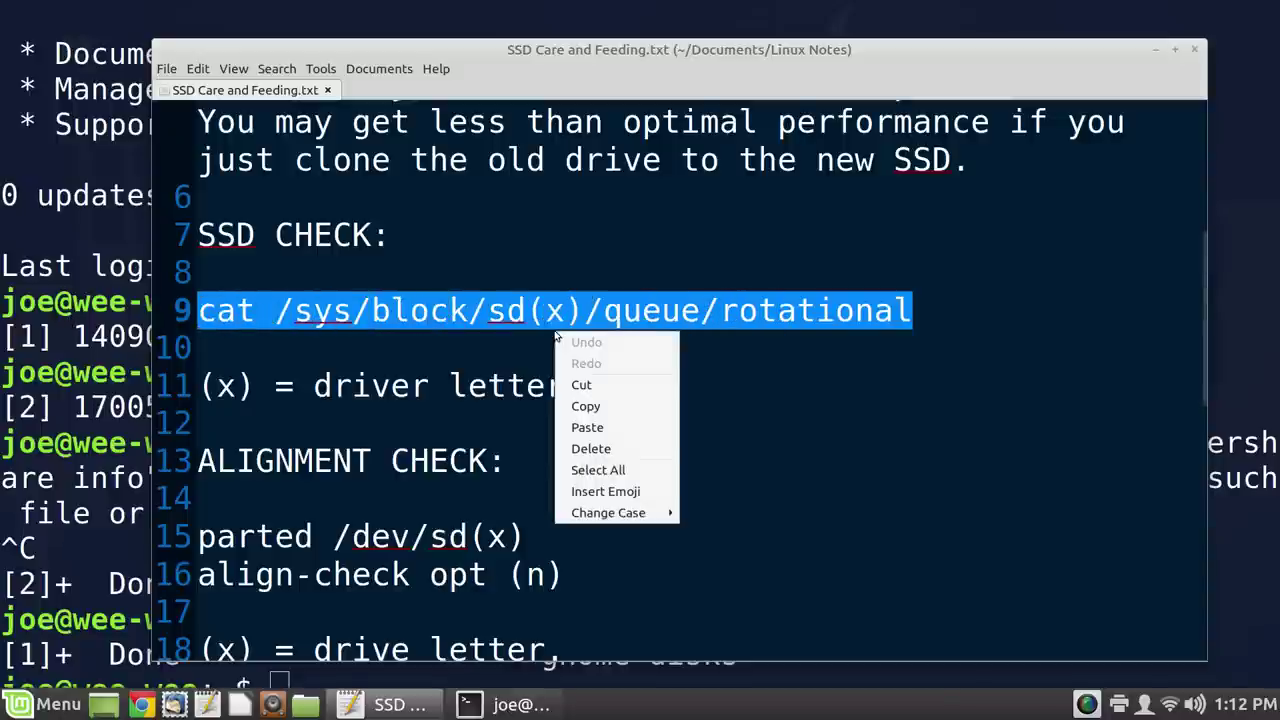
pyautogui.click(648, 407)
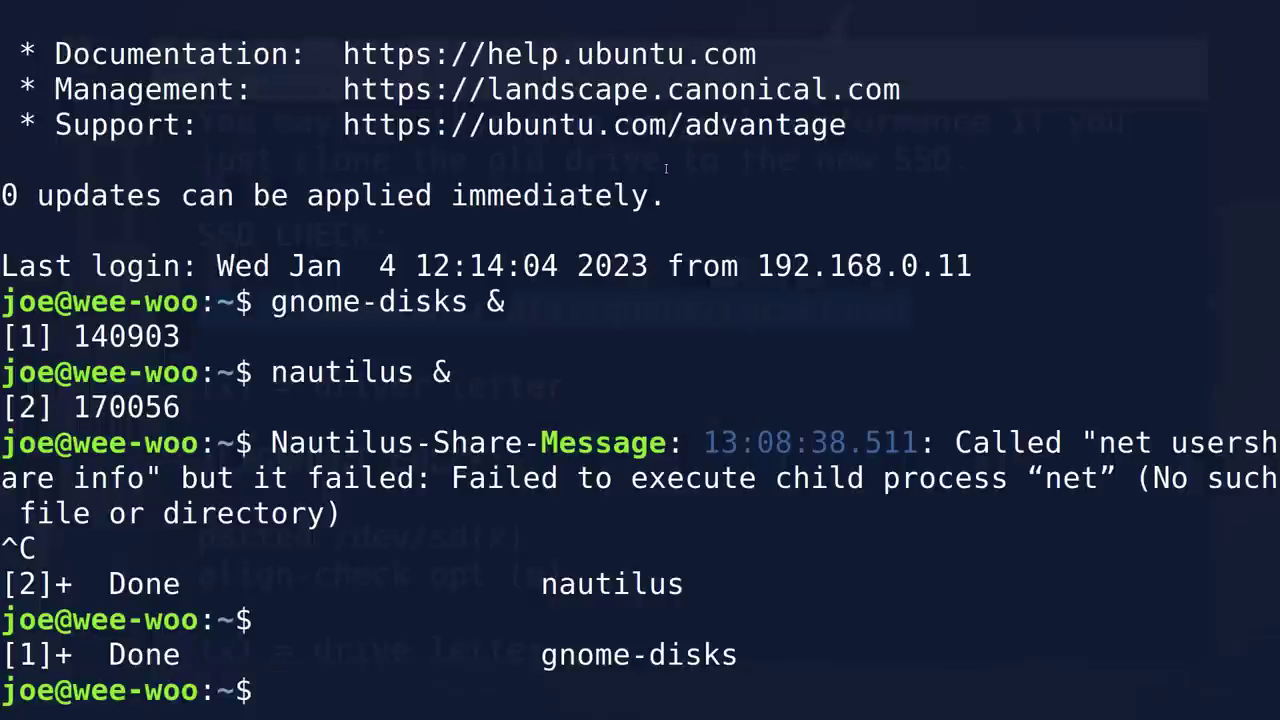
# - Run cat /sys/block/sda/queue/rotational, which returns 0, confirming the drive is an SSD
pyautogui.hotkey('ctrl', 'l')
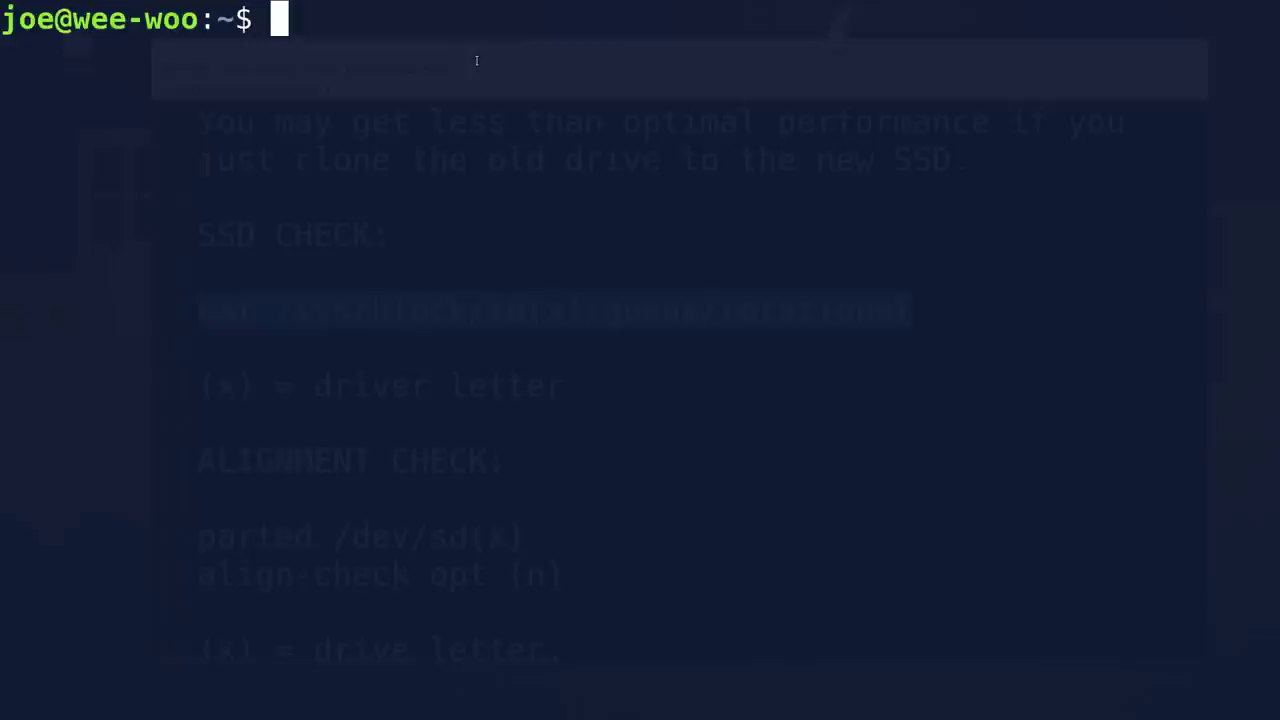
pyautogui.hotkey('ctrl', 'shift', 'v')
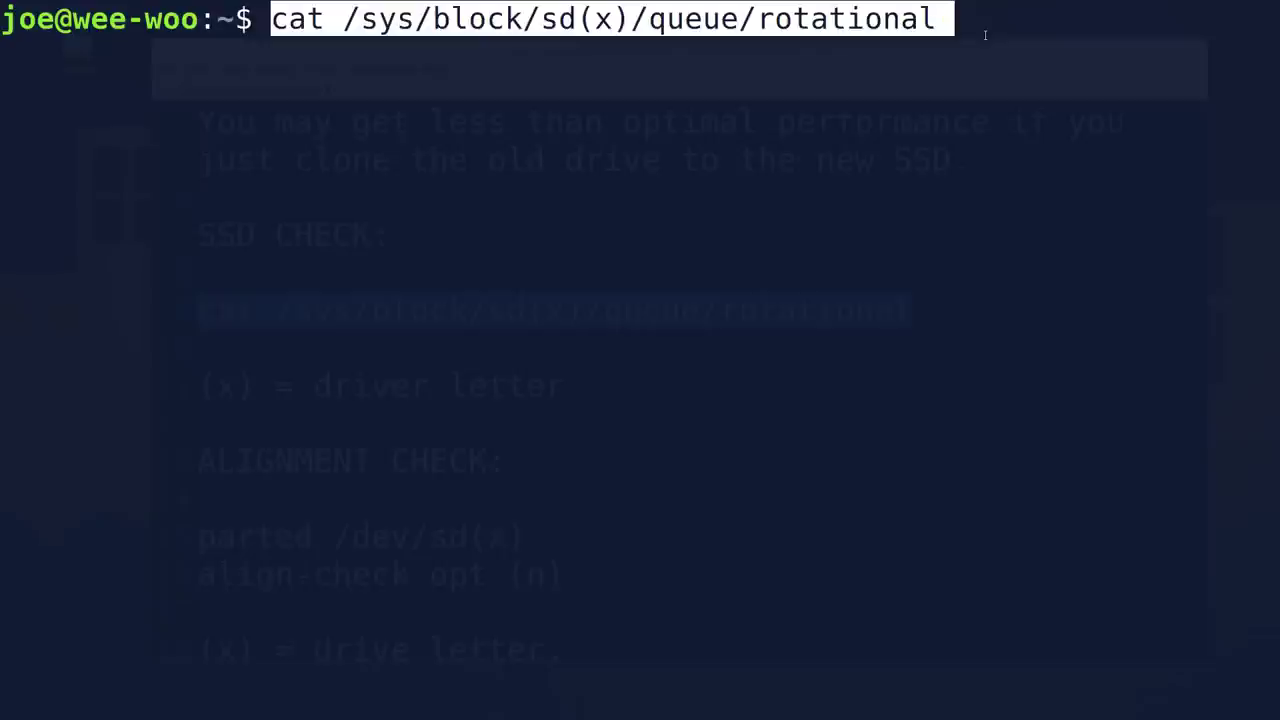
pyautogui.press('Left')
pyautogui.press('Left')
pyautogui.press('Left')
pyautogui.press('Left')
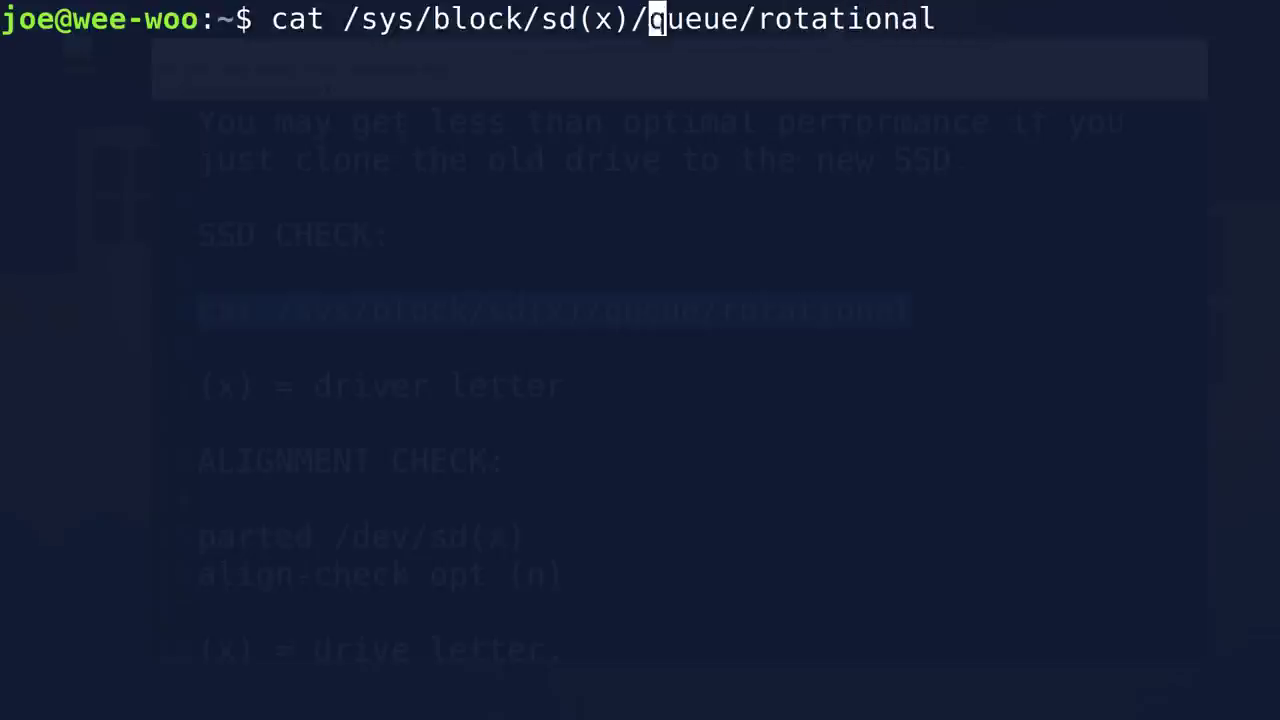
pyautogui.press('BackSpace')
pyautogui.press('BackSpace')
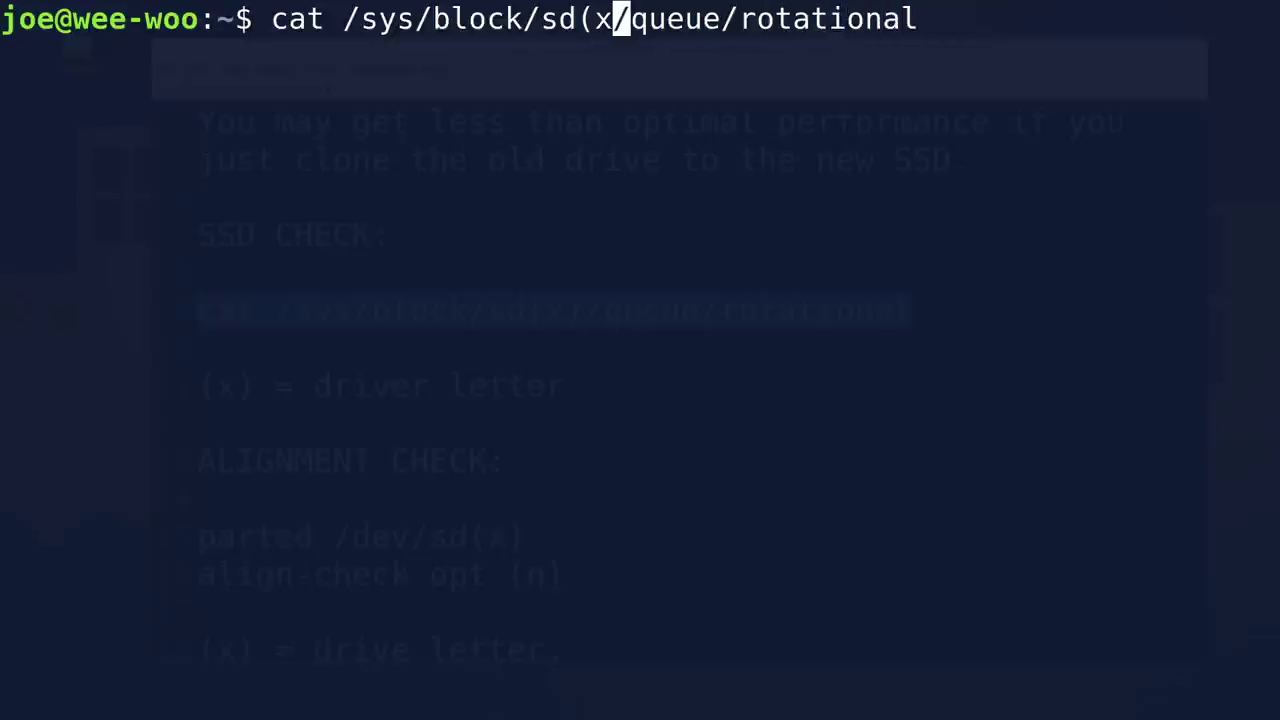
pyautogui.press('BackSpace')
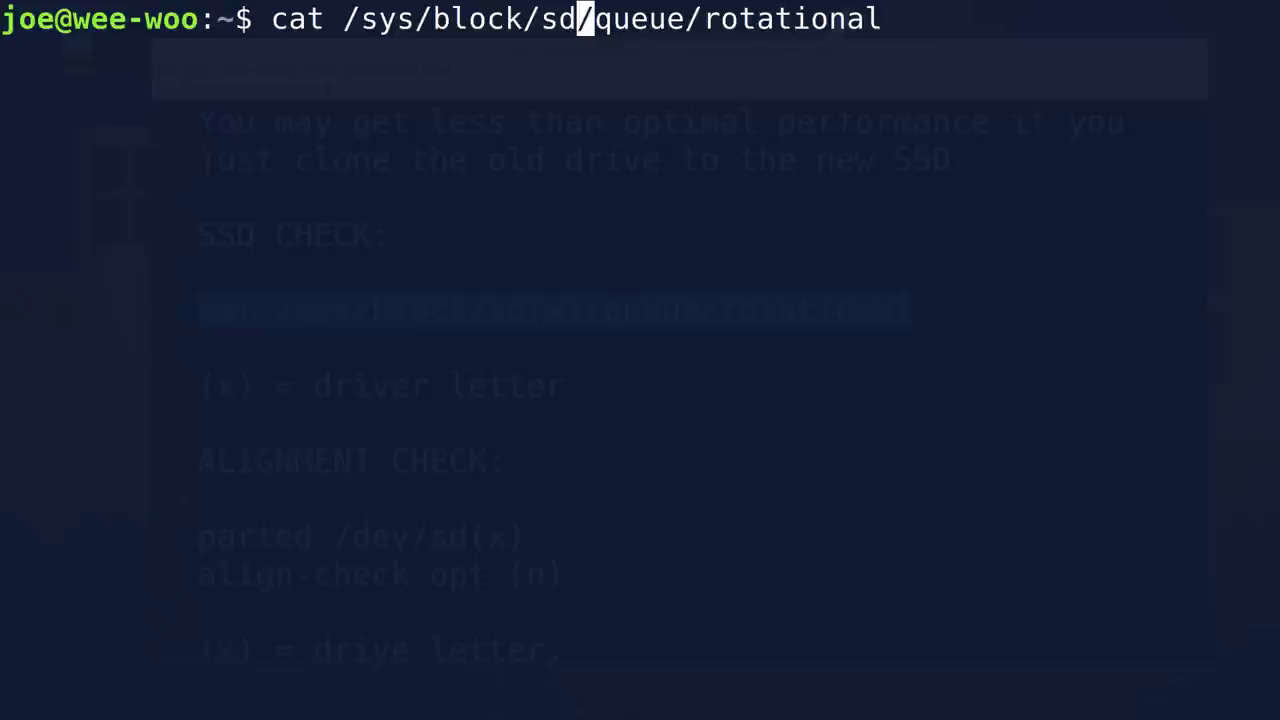
pyautogui.write('a')
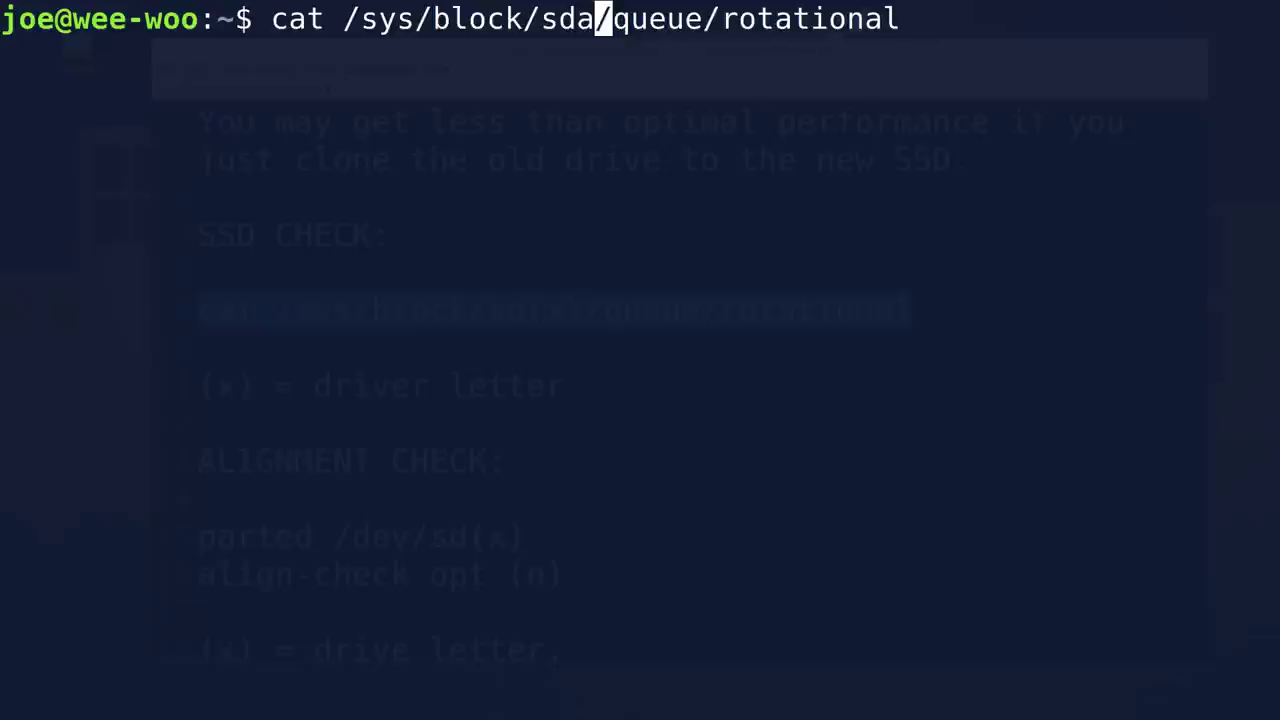
pyautogui.press('Return')
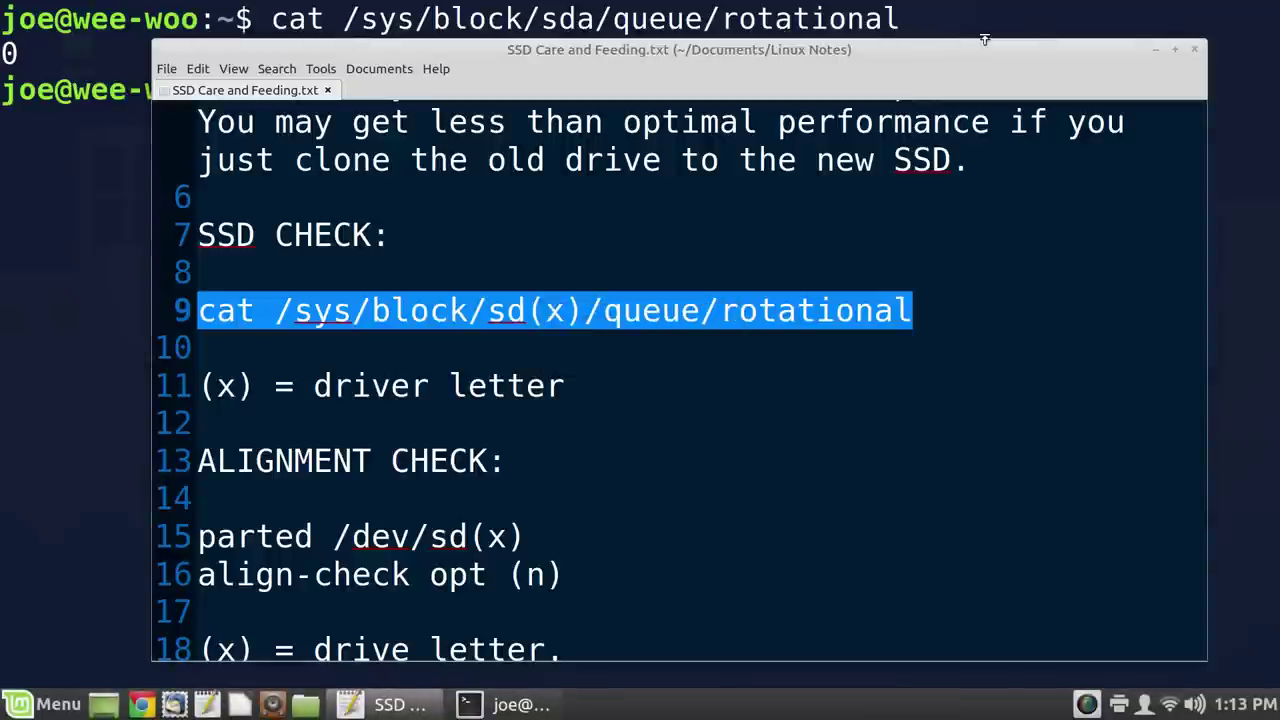
# - Copy the parted /dev/sd(x) alignment line from line 15 of the notes
pyautogui.scroll(-2, 1035, 283)
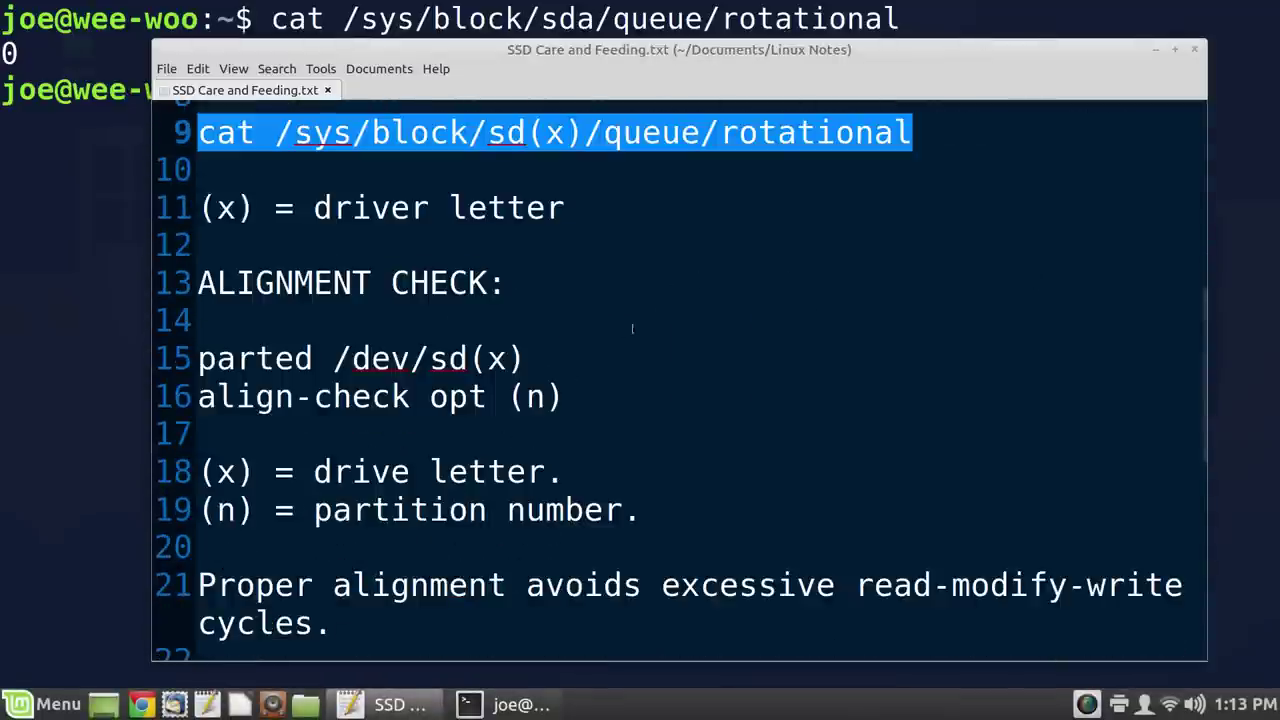
pyautogui.moveTo(528, 359); pyautogui.dragTo(136, 357)
pyautogui.hotkey('ctrl', 'c')
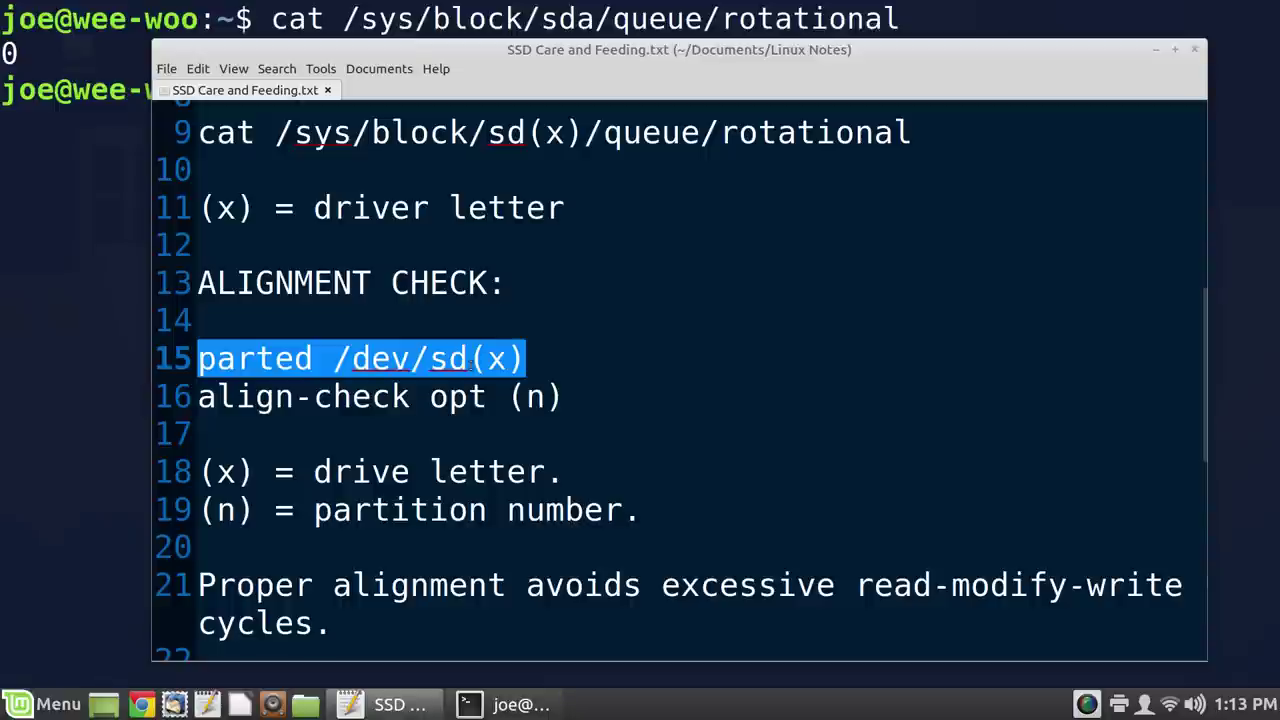
pyautogui.rightClick(471, 363)
pyautogui.moveTo(592, 374)
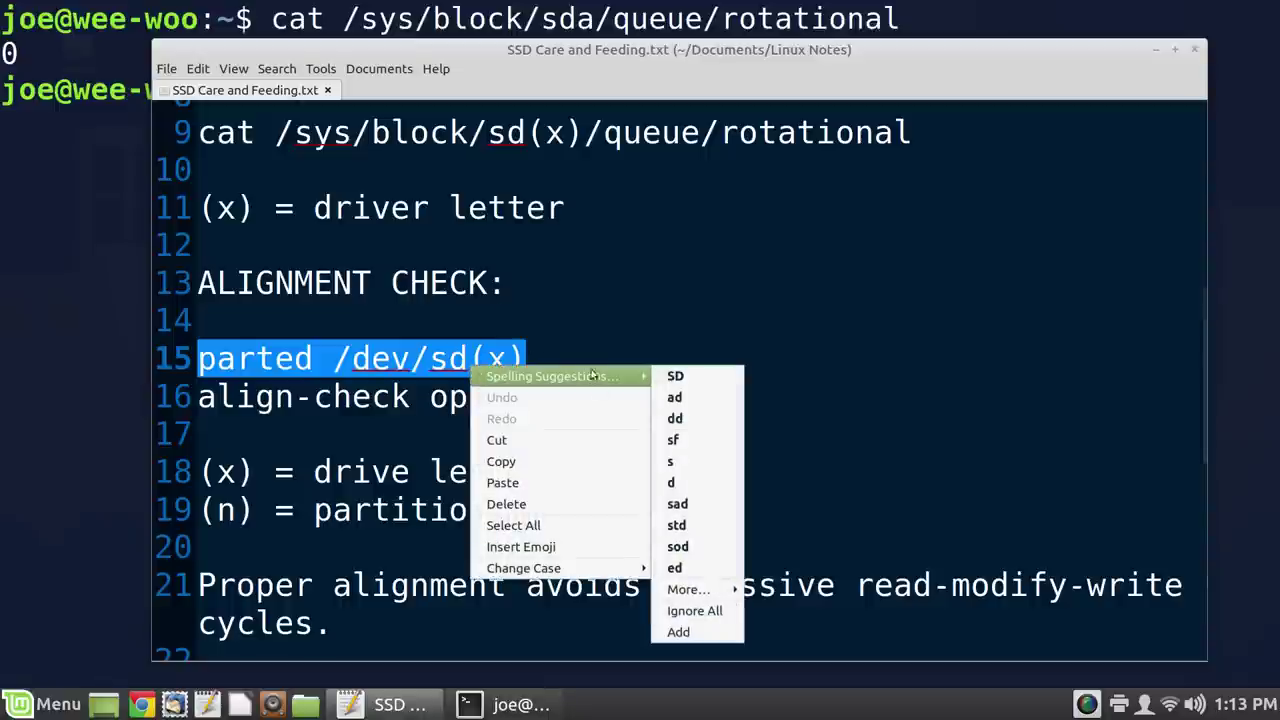
pyautogui.click(574, 464)
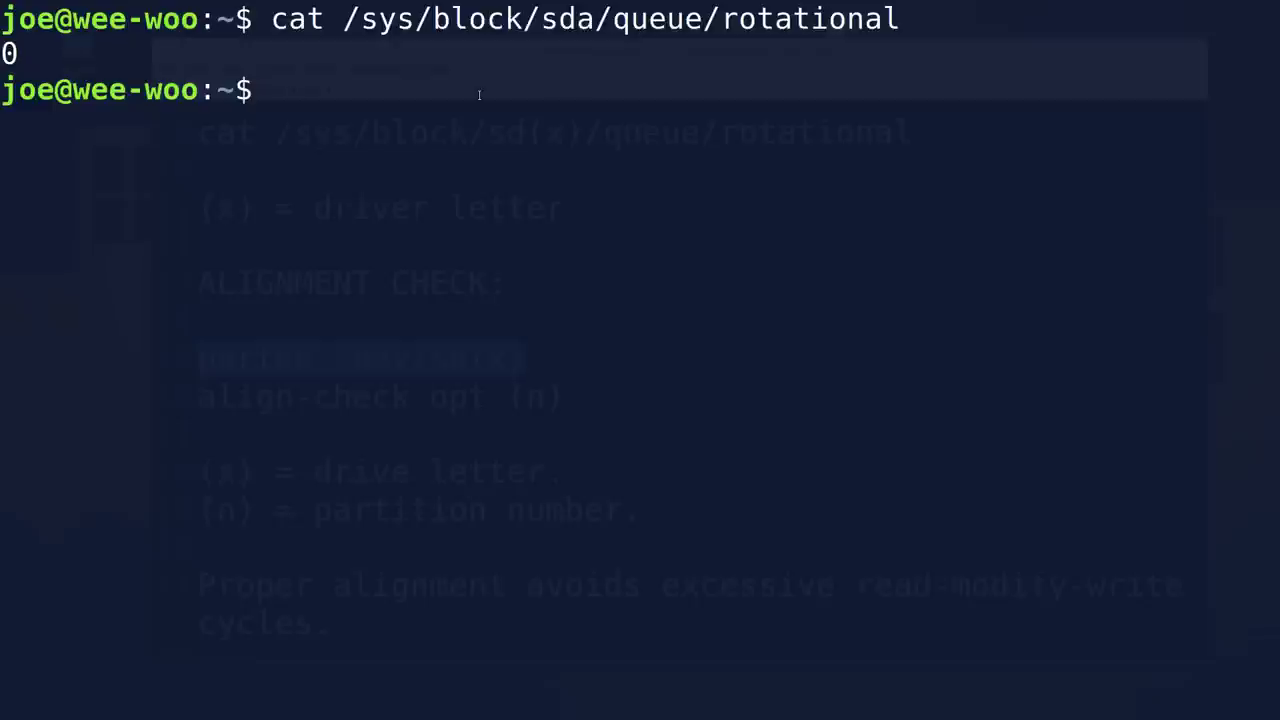
# - Start sudo parted /dev/sda, entering the administrator password to reach the (parted) prompt
pyautogui.hotkey('ctrl', 'shift', 'v')
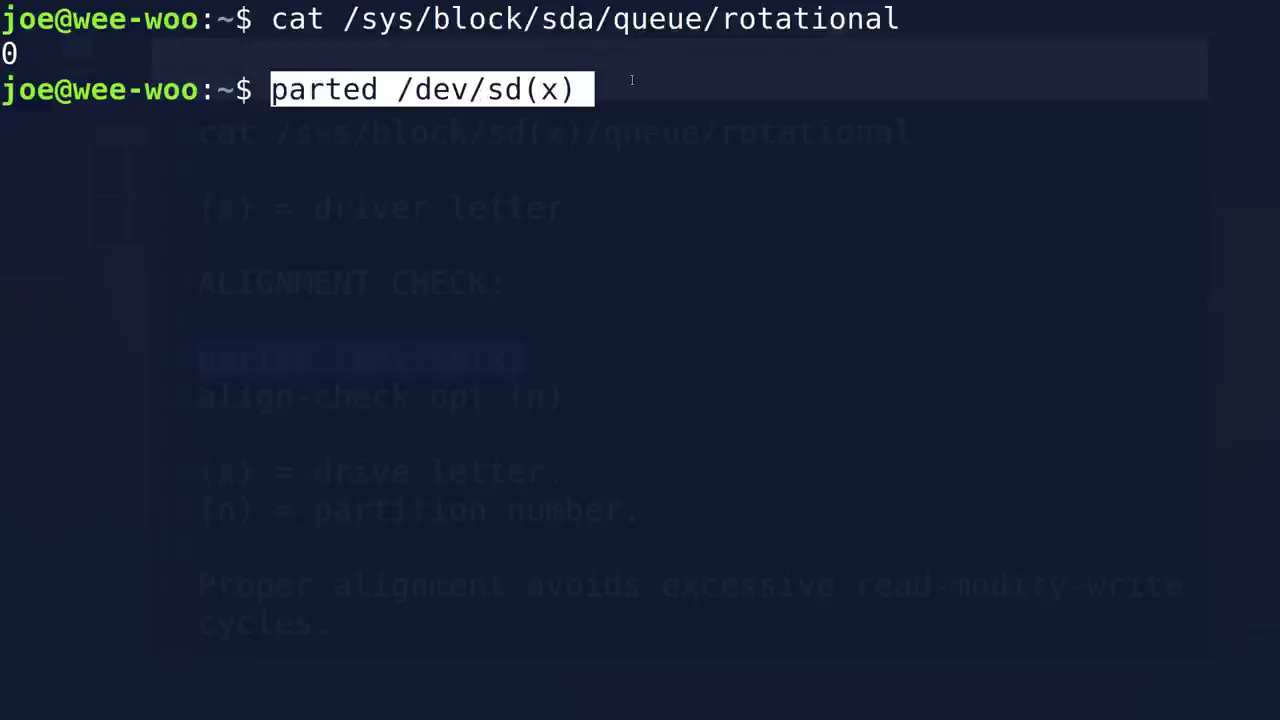
pyautogui.moveTo(632, 90); pyautogui.dragTo(615, 91)
pyautogui.press('Left')
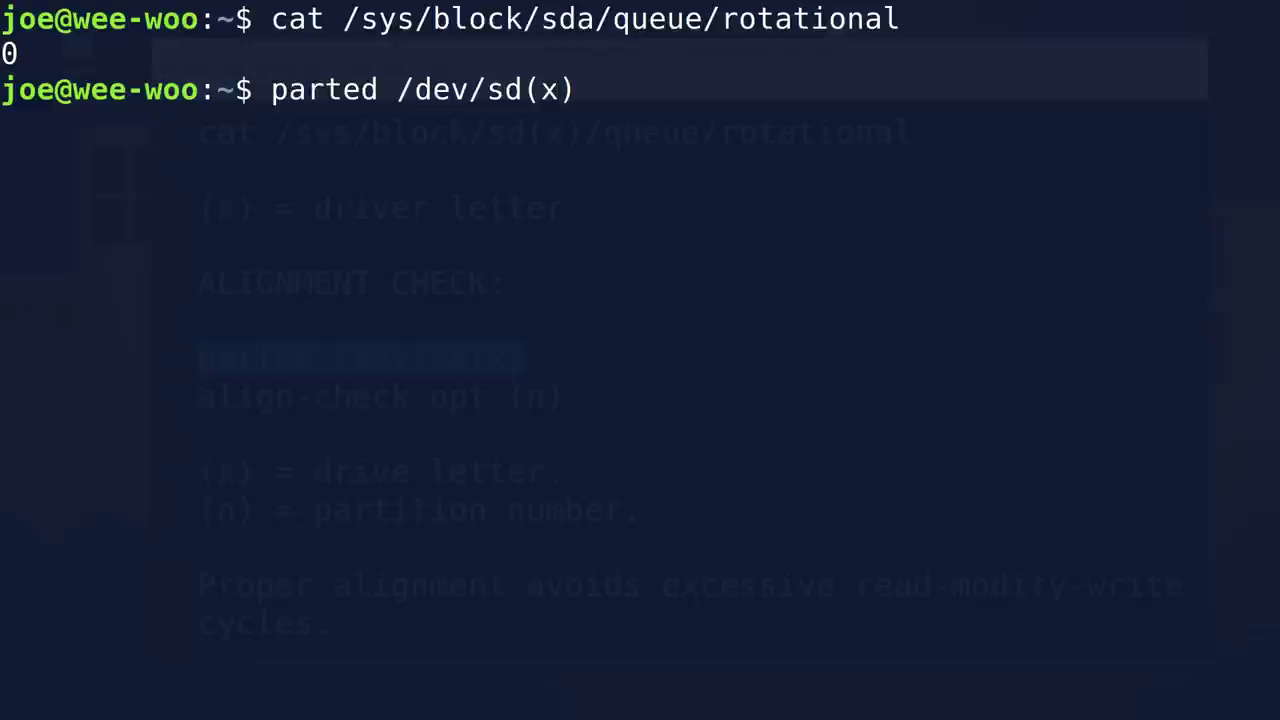
pyautogui.press('Right')
pyautogui.press('BackSpace')
pyautogui.press('BackSpace')
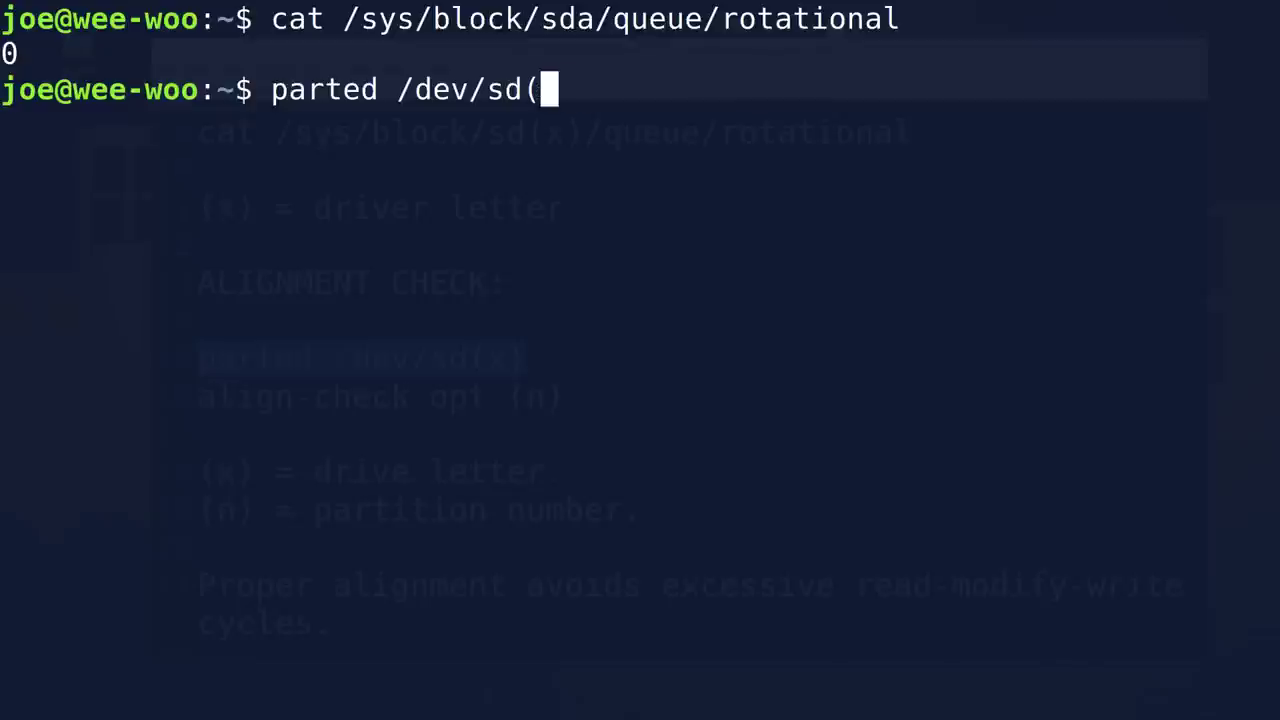
pyautogui.press('BackSpace')
pyautogui.write('a')
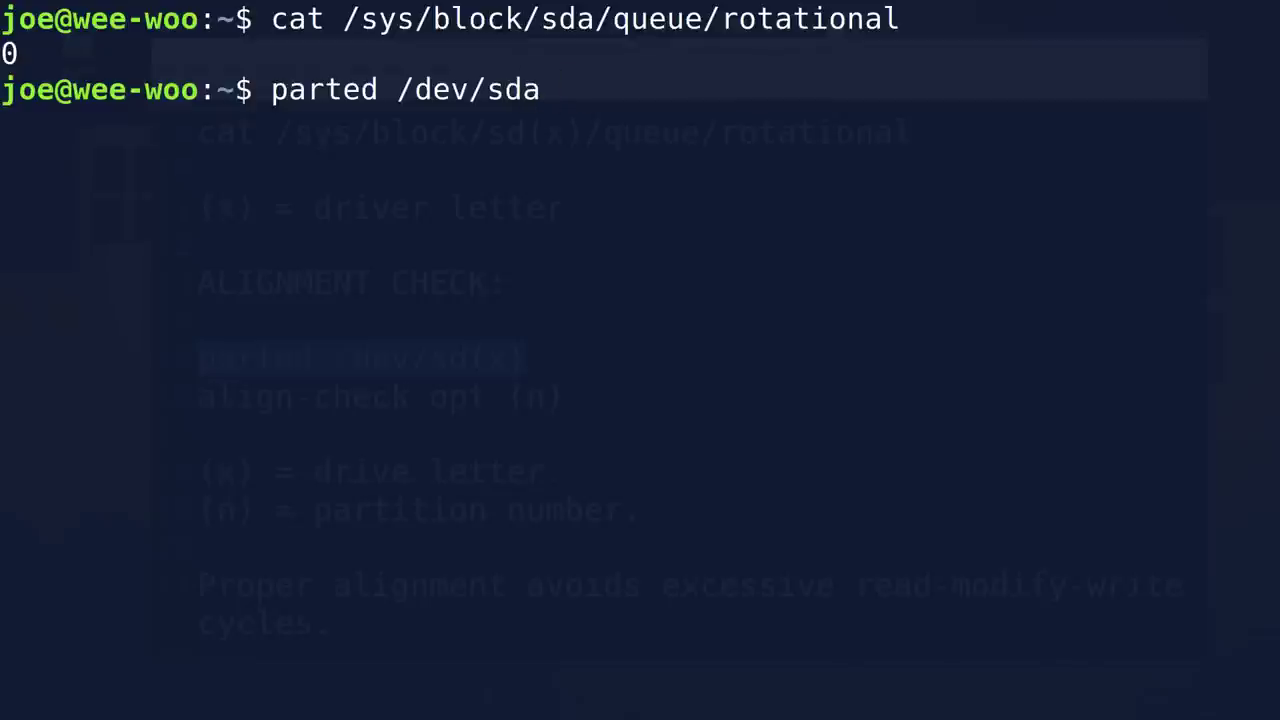
pyautogui.press('Left')
pyautogui.press('Left')
pyautogui.press('Left')
pyautogui.write('sudo')
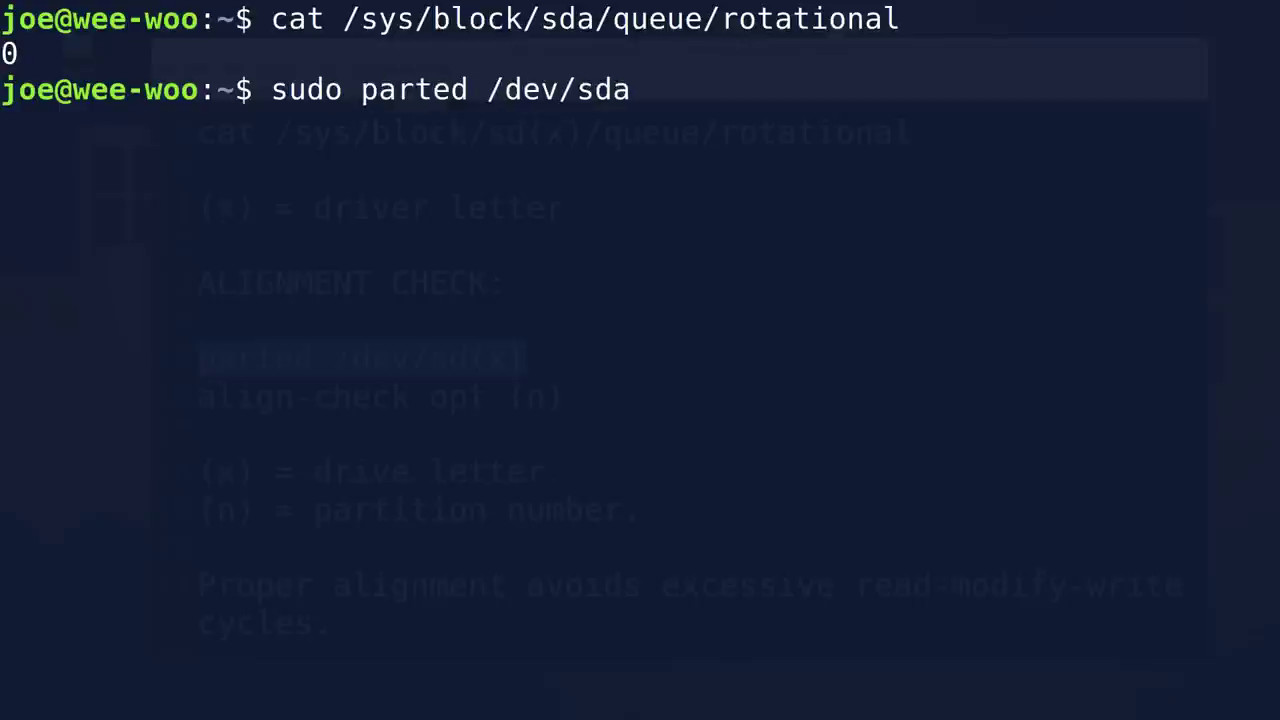
pyautogui.press('Return')
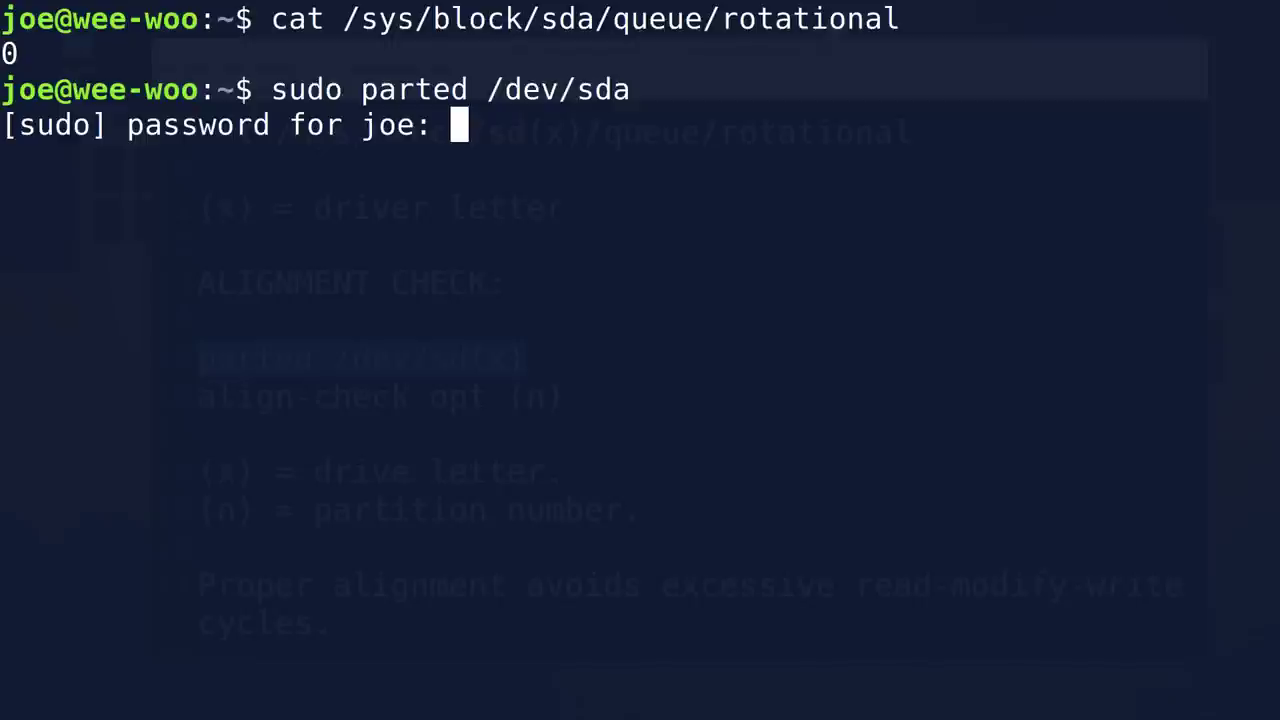
pyautogui.press('Return')
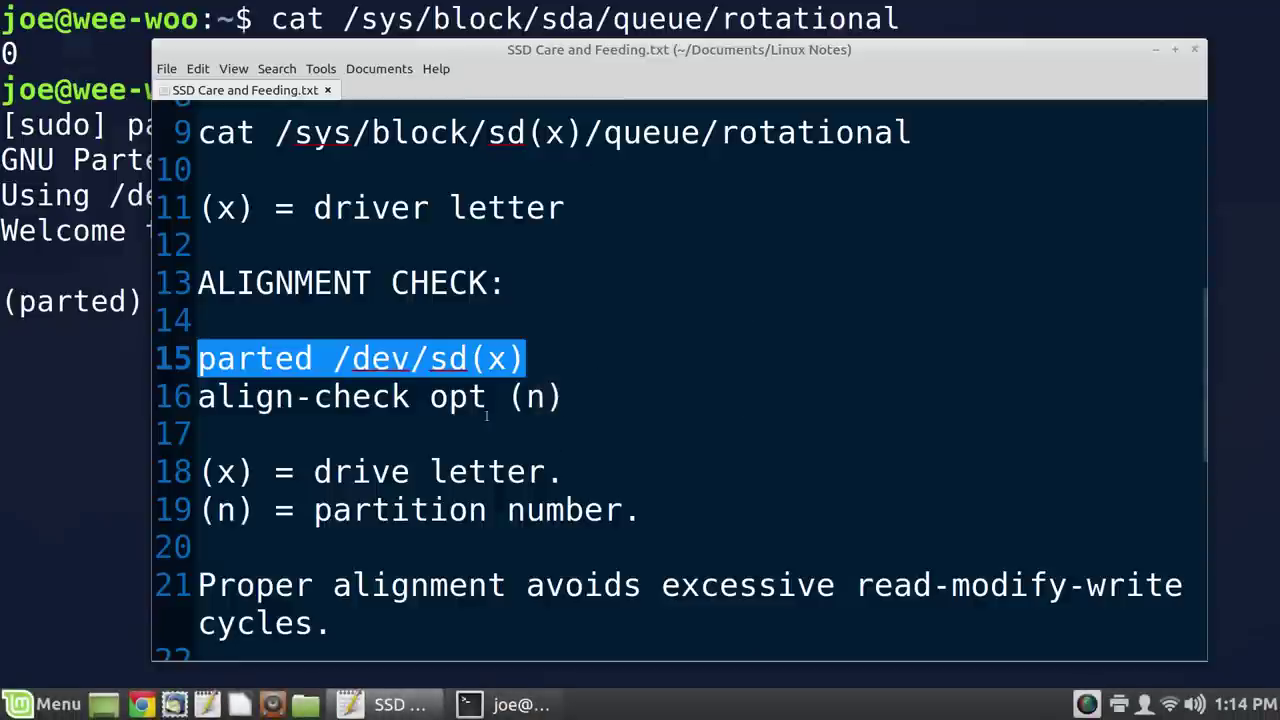
# - Copy the 'align-check opt' command from the SSD notes
pyautogui.moveTo(487, 410); pyautogui.dragTo(198, 402)
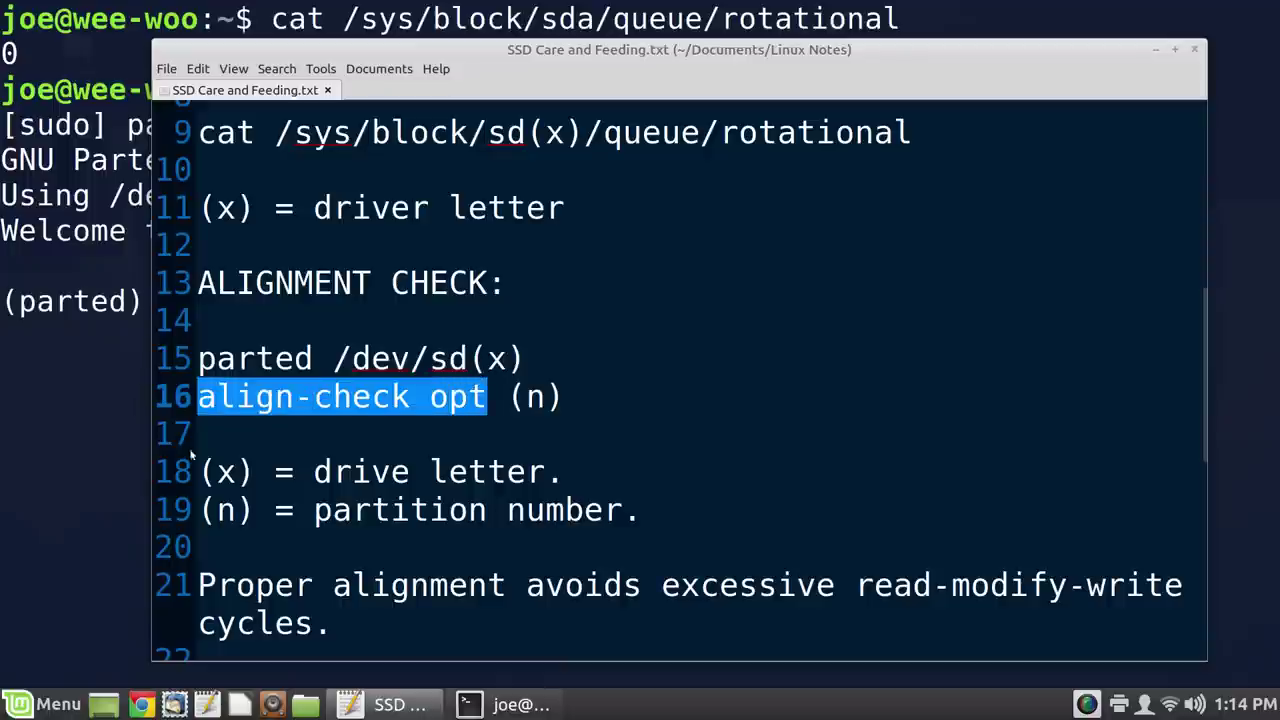
pyautogui.rightClick(438, 408)
pyautogui.click(513, 481)
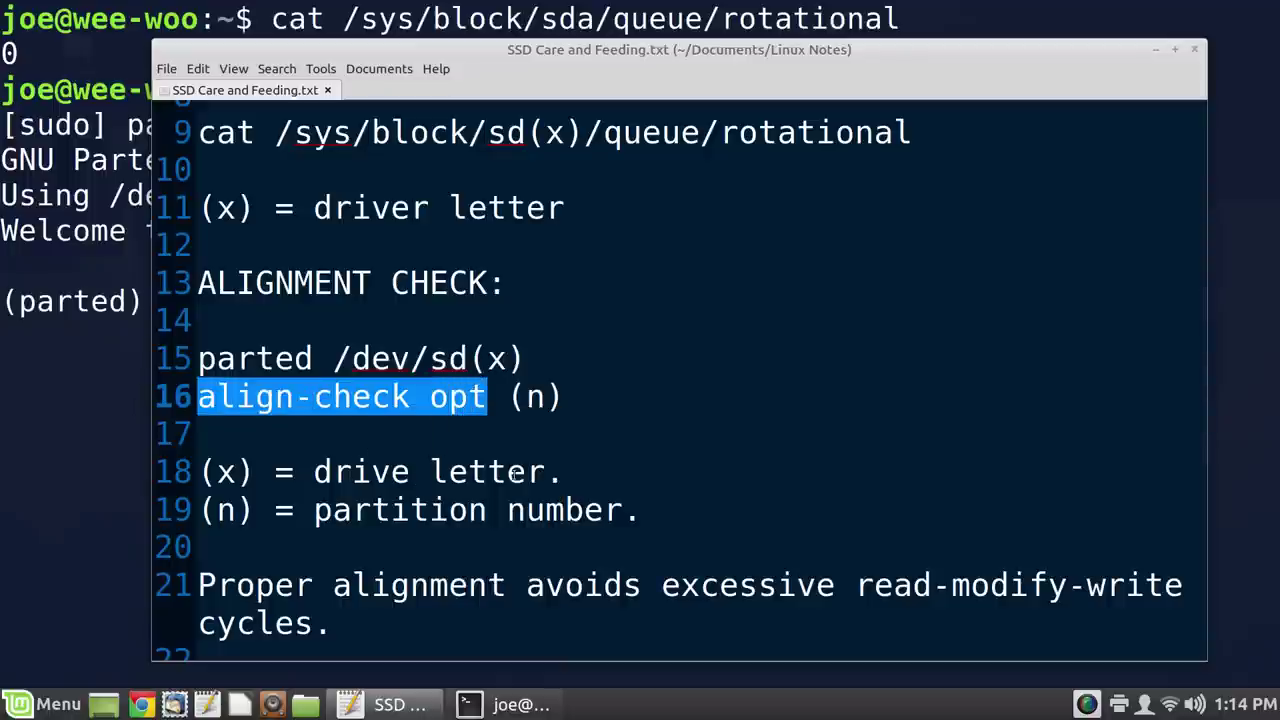
pyautogui.hotkey('alt', 'Tab')
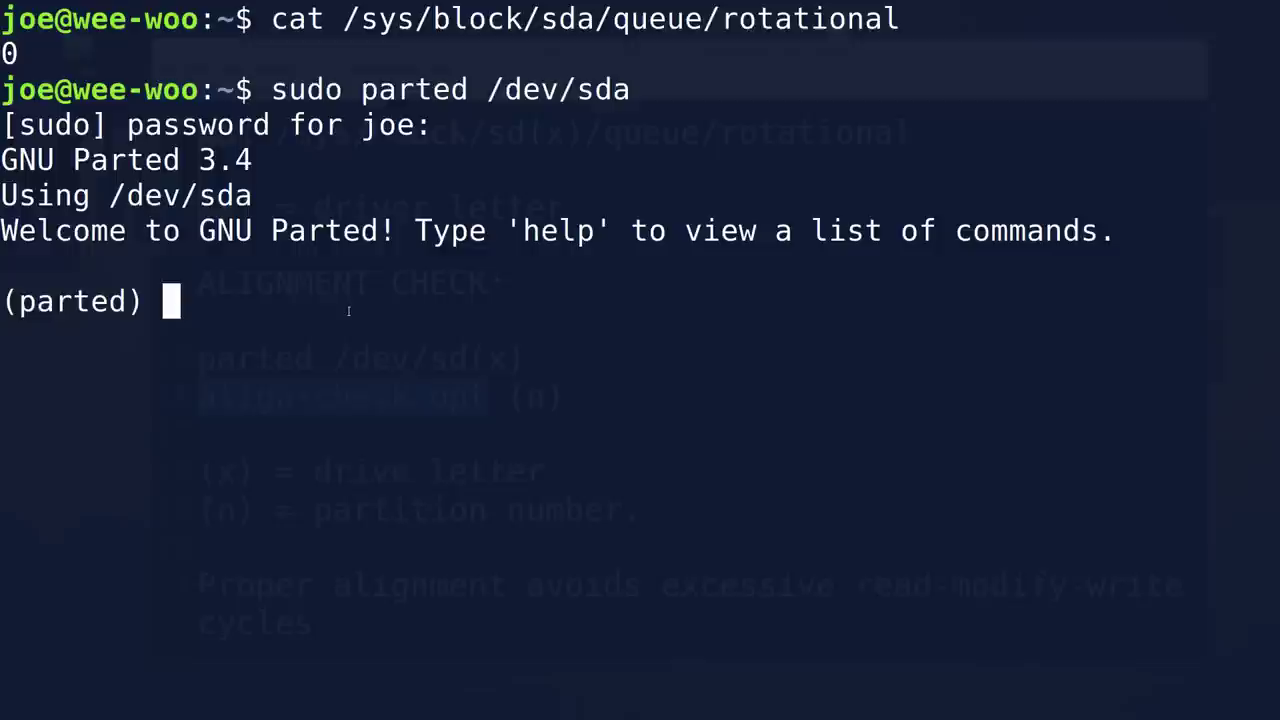
# - Run align-check opt on partitions 1 and 2 of /dev/sda to confirm alignment
pyautogui.hotkey('ctrl', 'shift', 'v')
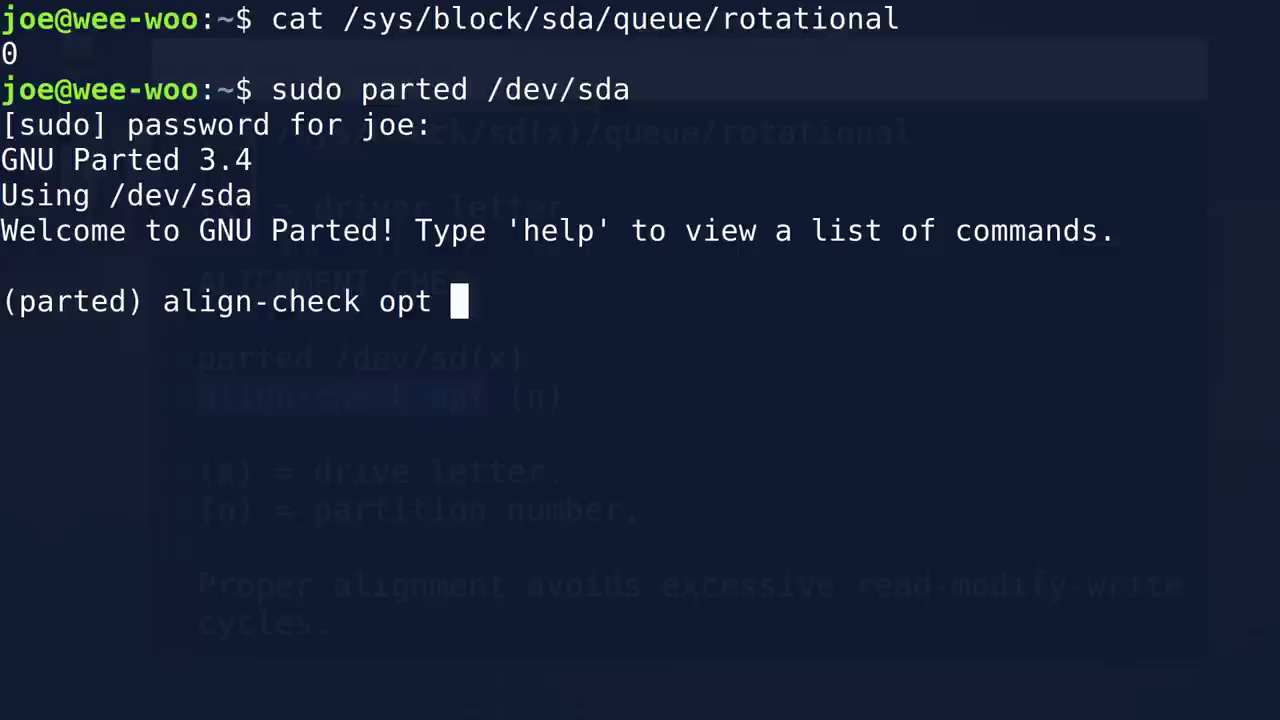
pyautogui.write('1')
pyautogui.press('Return')
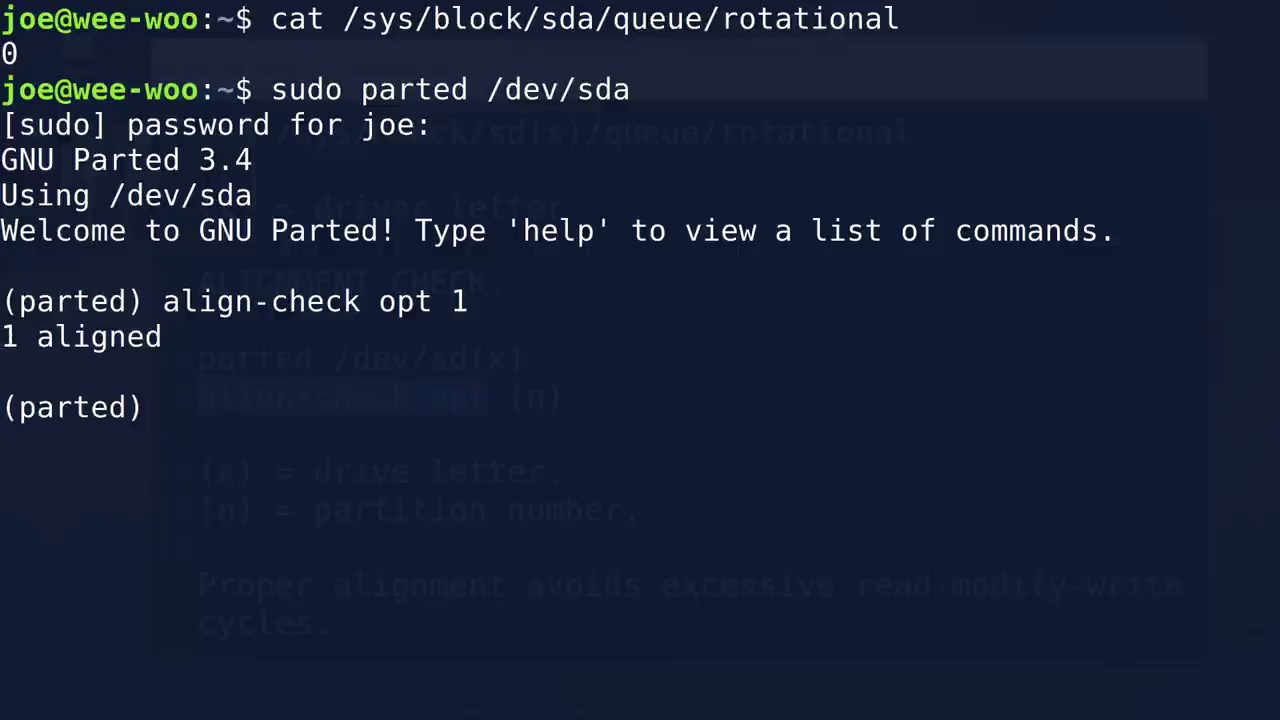
pyautogui.press('Up')
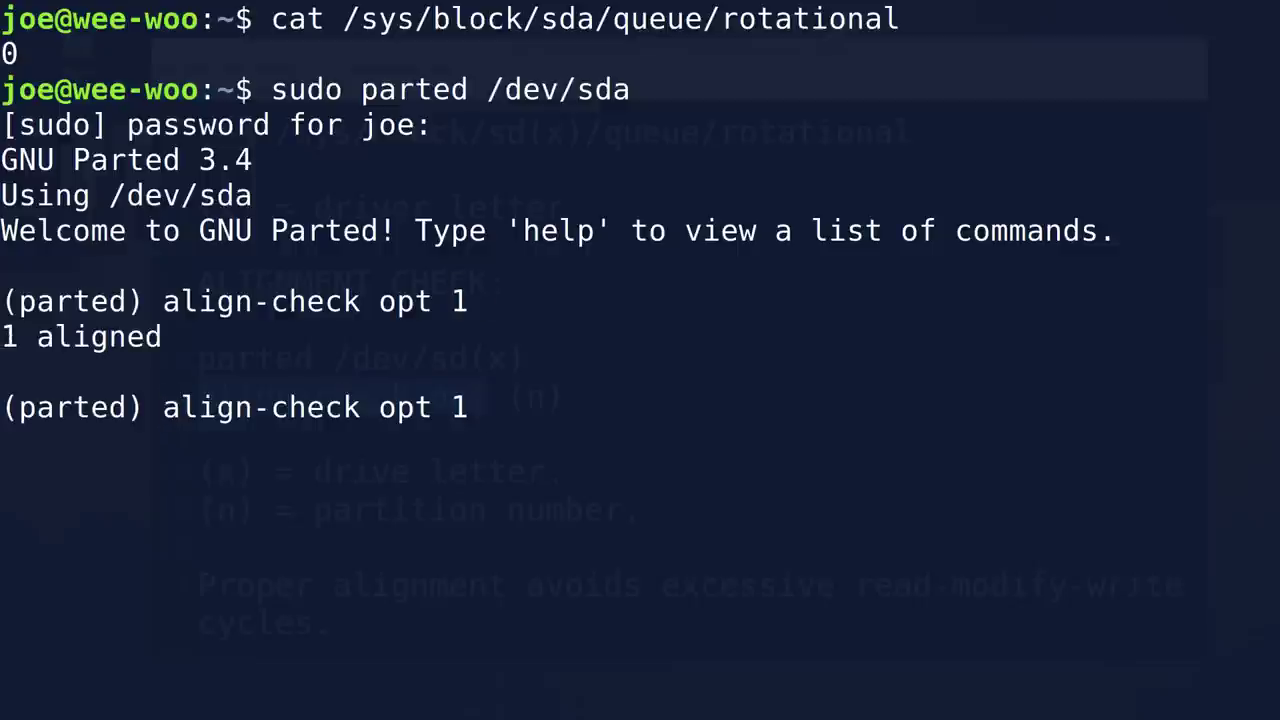
pyautogui.press('BackSpace')
pyautogui.write('2')
pyautogui.press('Return')
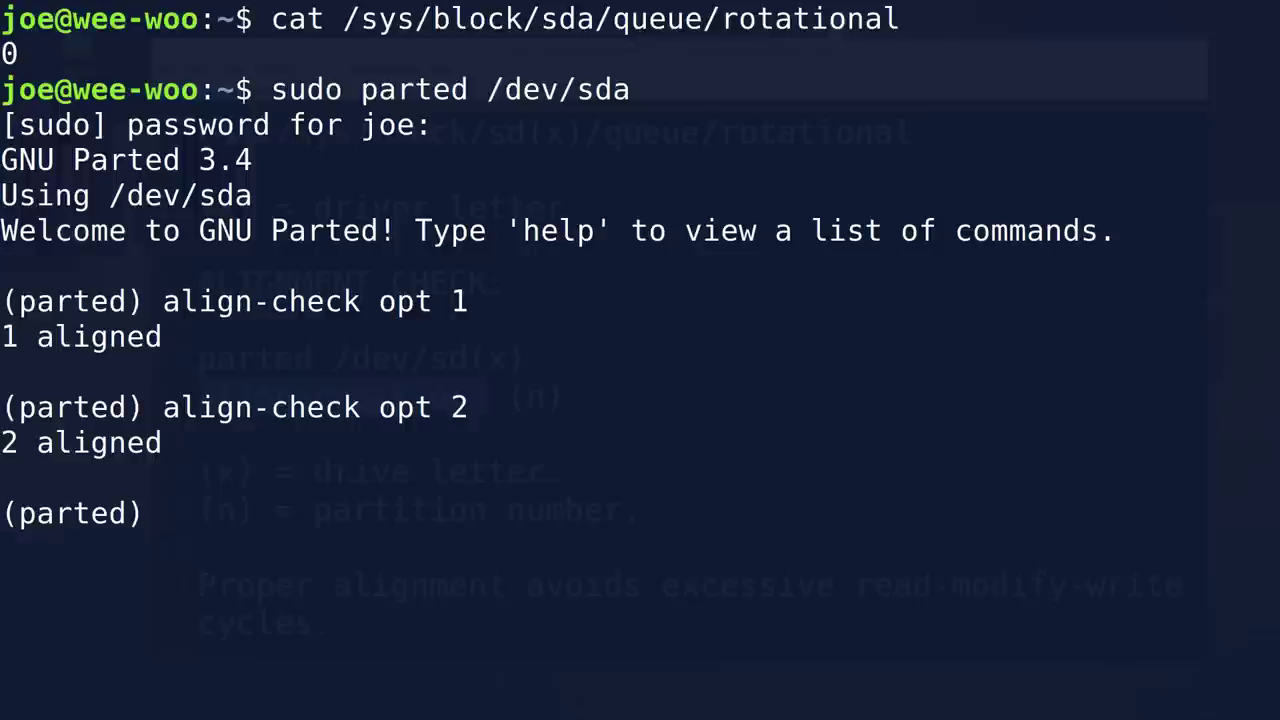
# - List parted's commands with help, then quit parted back to the shell
pyautogui.write('help')
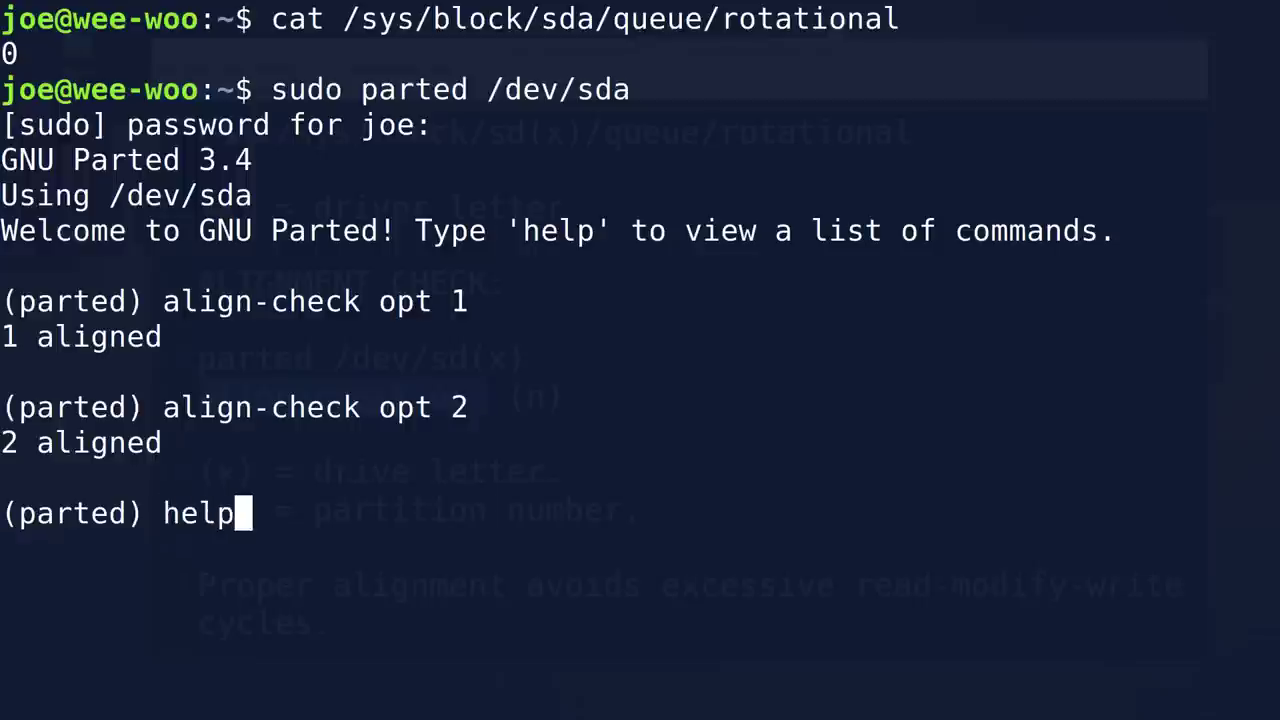
pyautogui.press('Return')
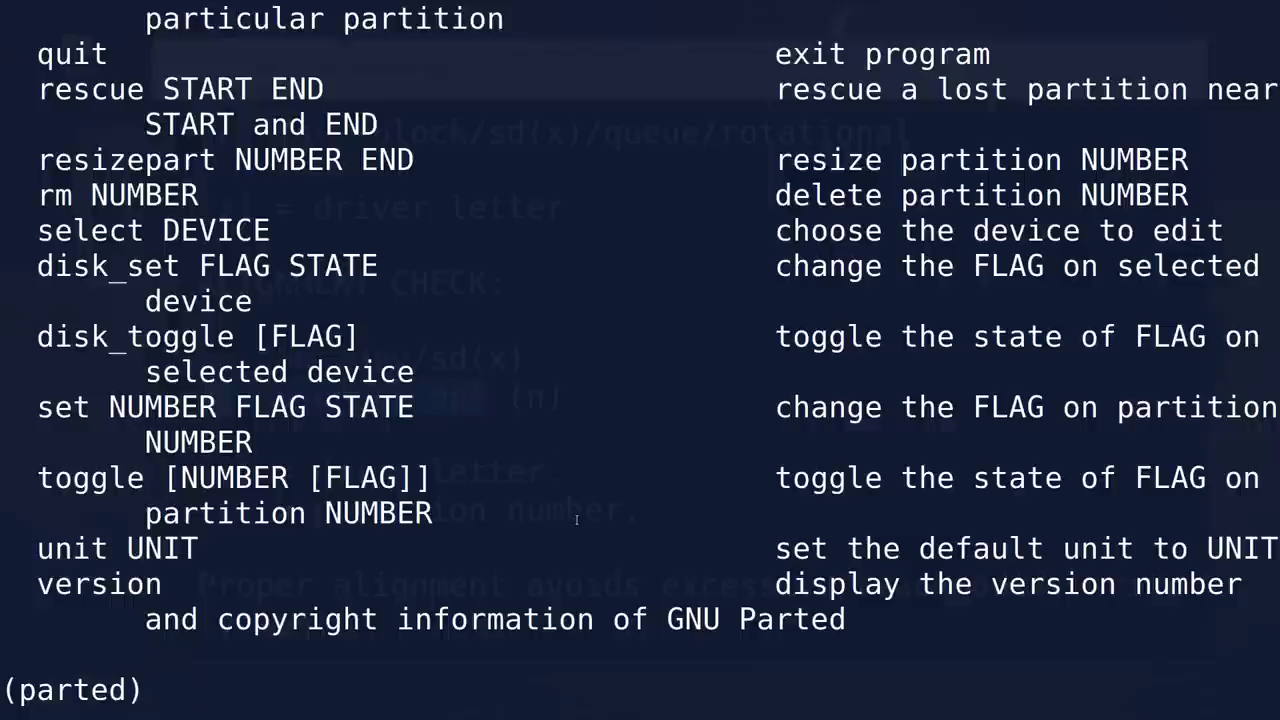
pyautogui.write('quit')
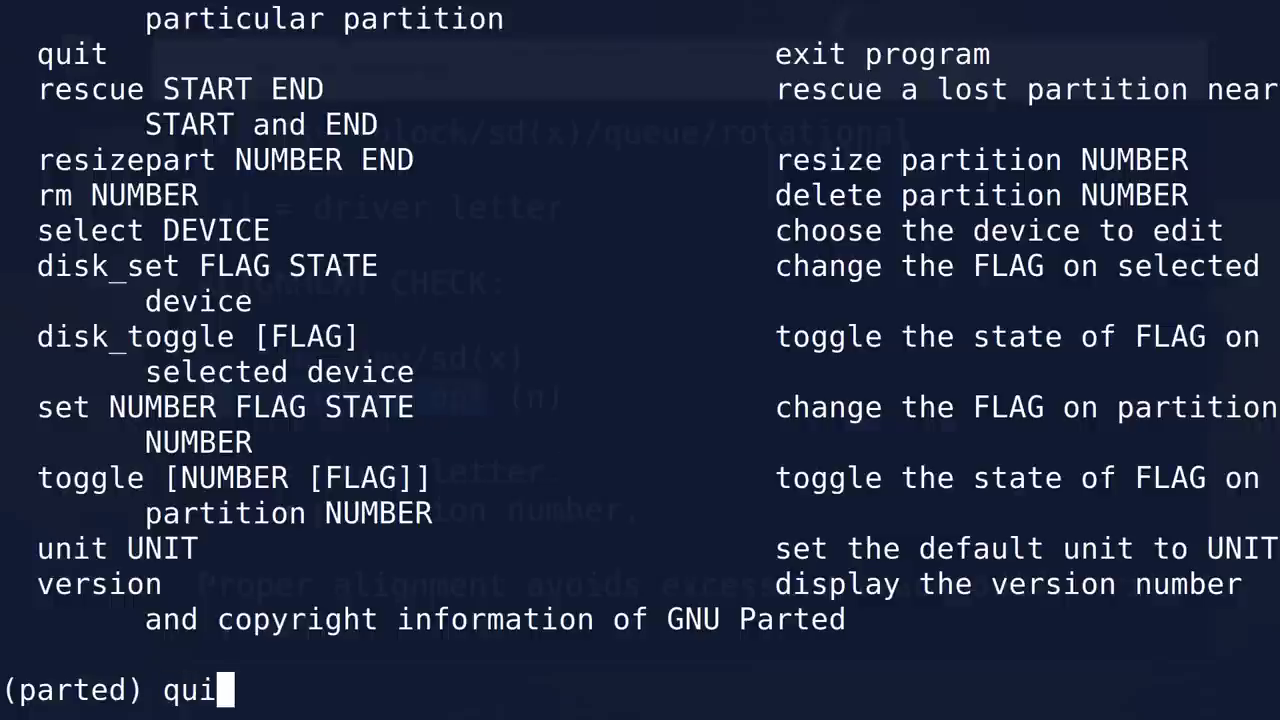
pyautogui.press('Return')
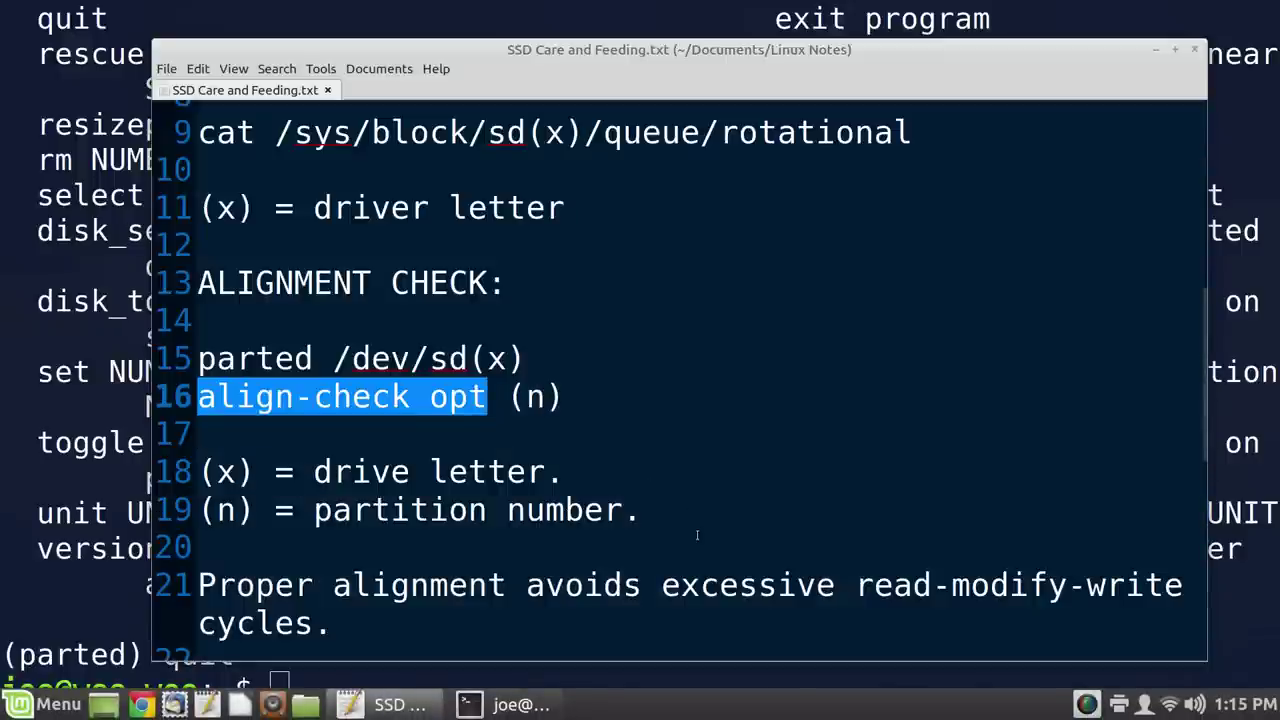
# - Scroll the notes down to the TRIM section about weekly automatic fstrim
pyautogui.scroll(-3, 694, 439)
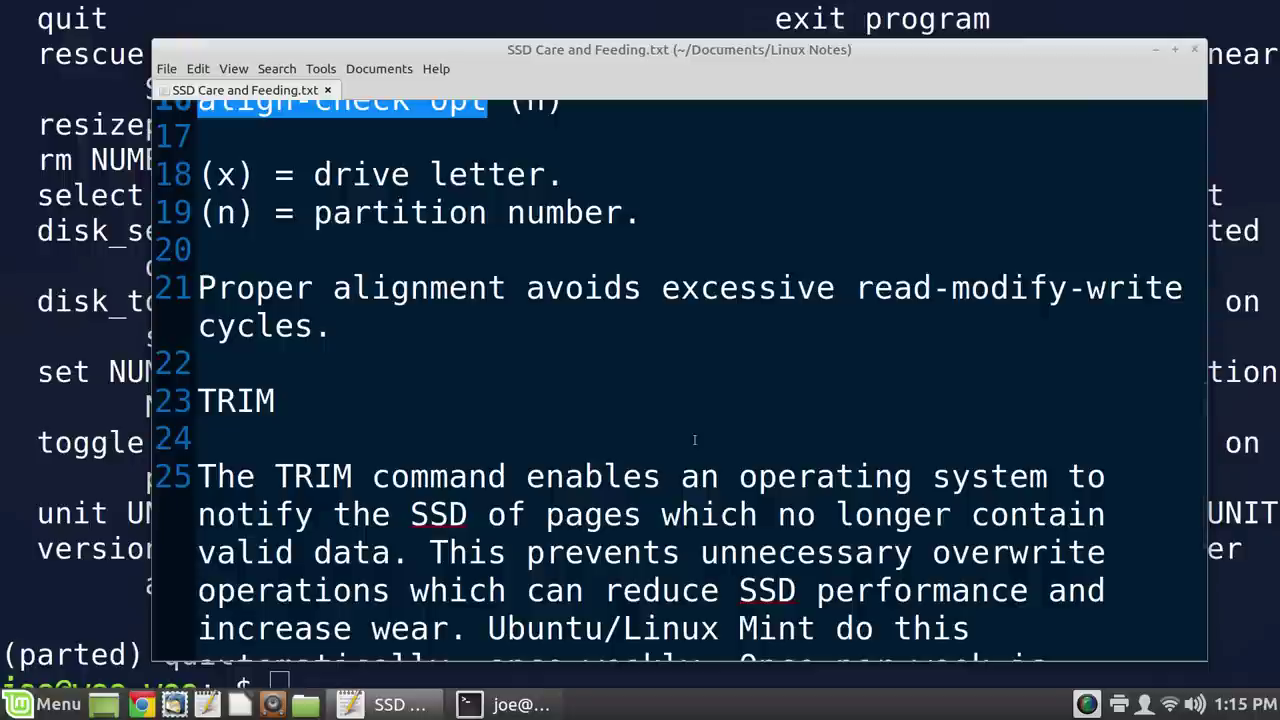
pyautogui.scroll(-2, 694, 439)
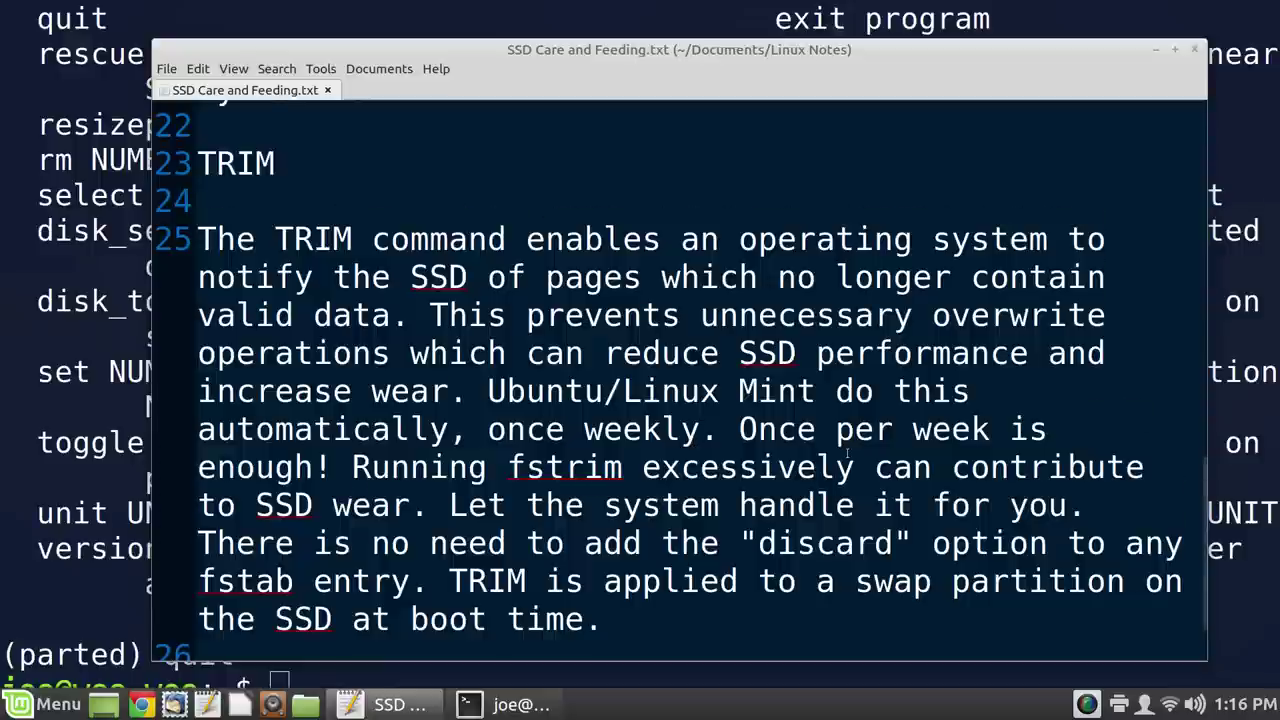
# - Reveal the sudo fstrim -v --all command on line 27 of the notes
pyautogui.scroll(-1, 843, 452)
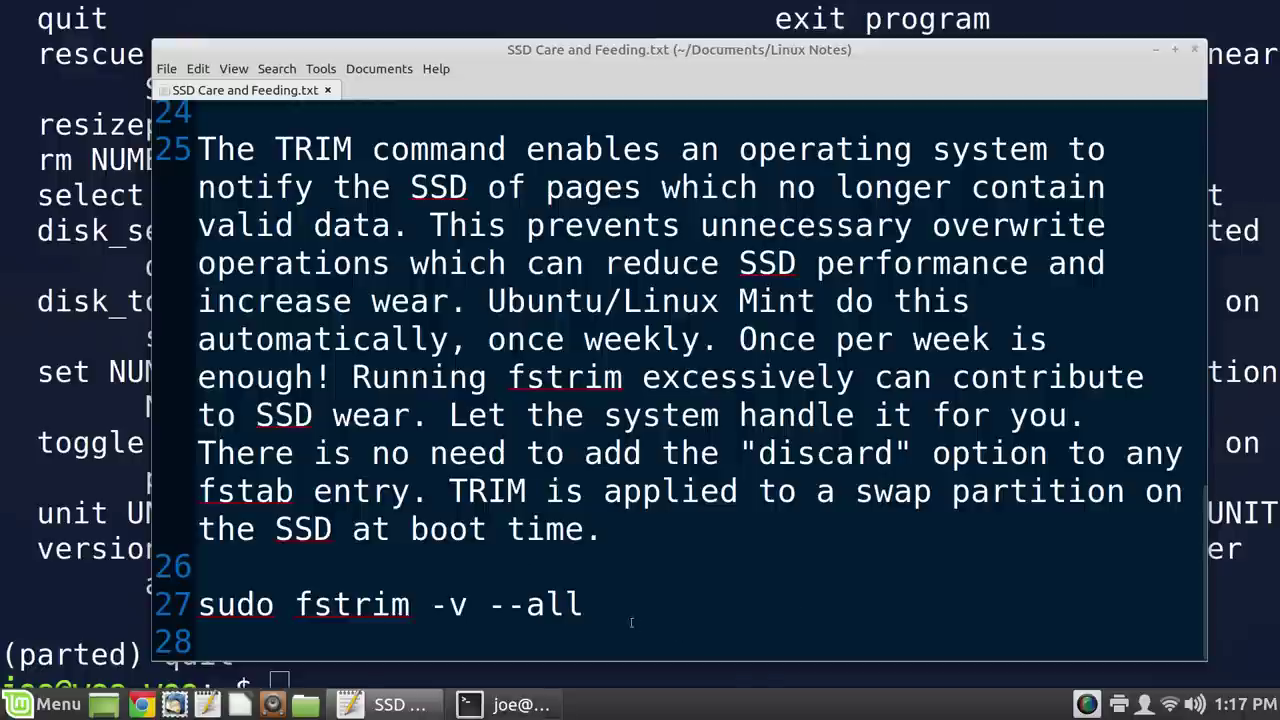
# - Run sudo fstrim -v --all, trimming 139.5 GiB on /home and 33.2 GiB on /
pyautogui.moveTo(583, 604); pyautogui.dragTo(198, 604)
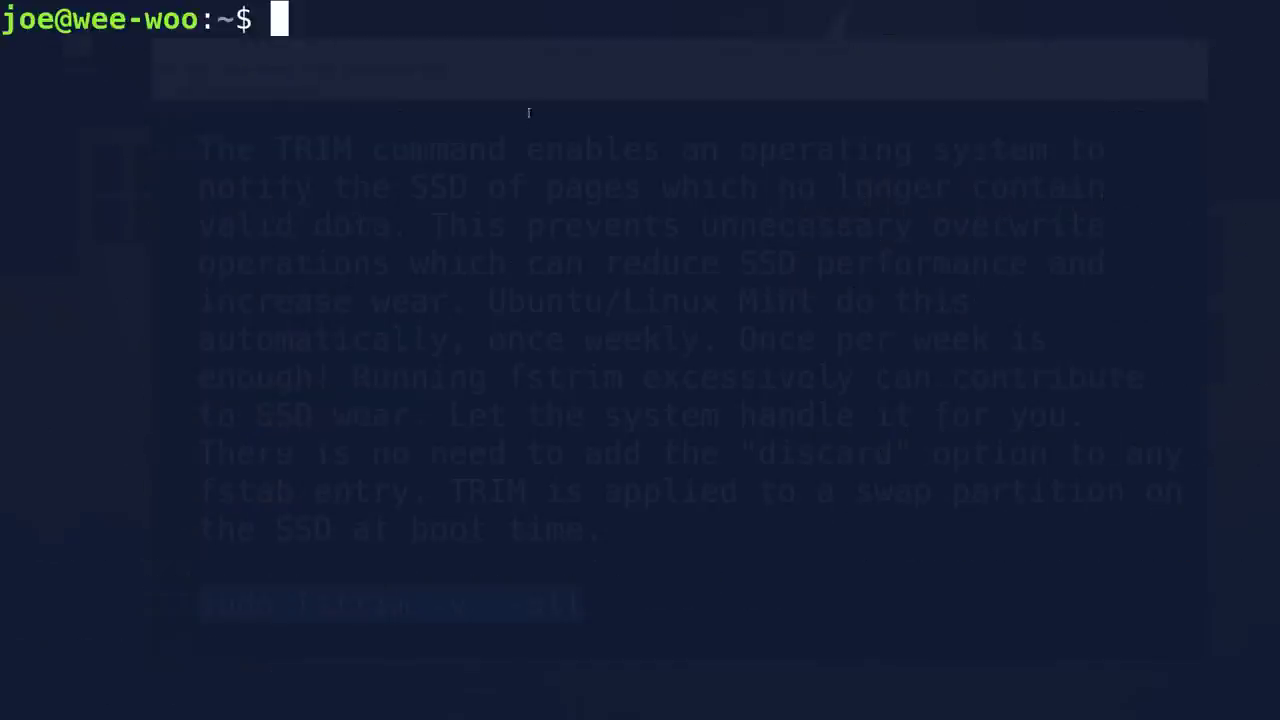
pyautogui.write('sudo fstrim -v --all')
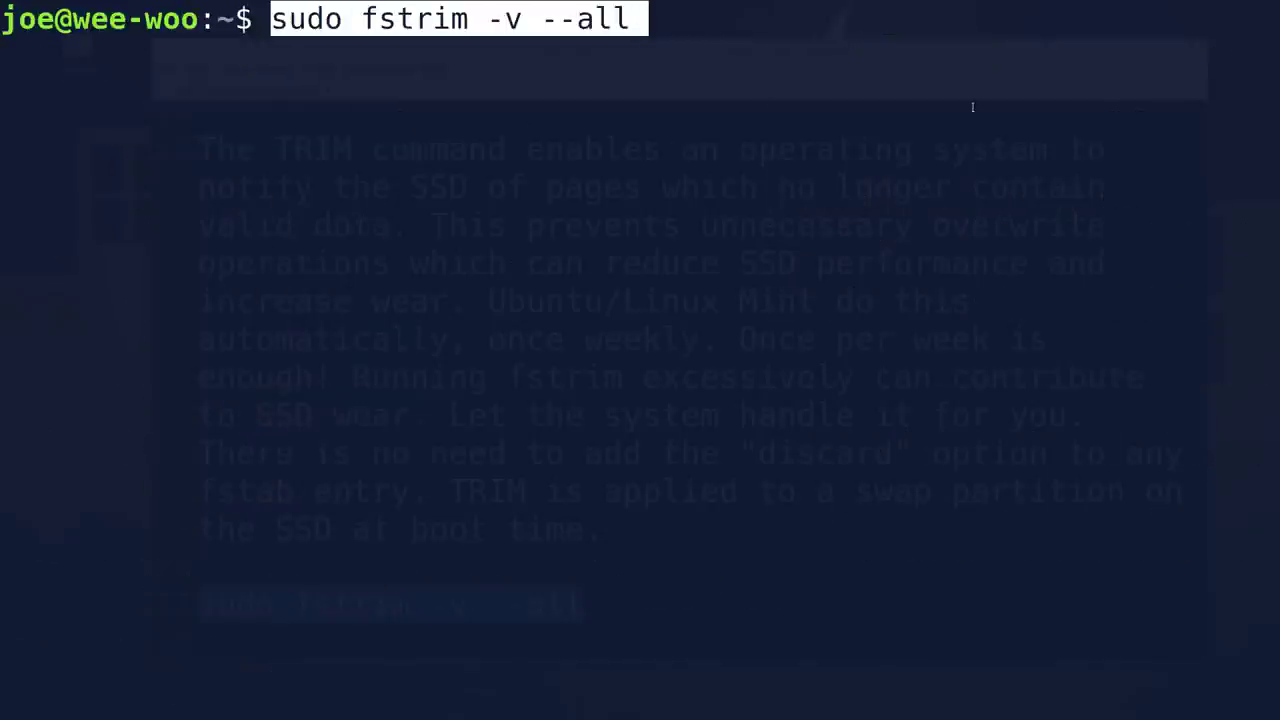
pyautogui.press('Return')
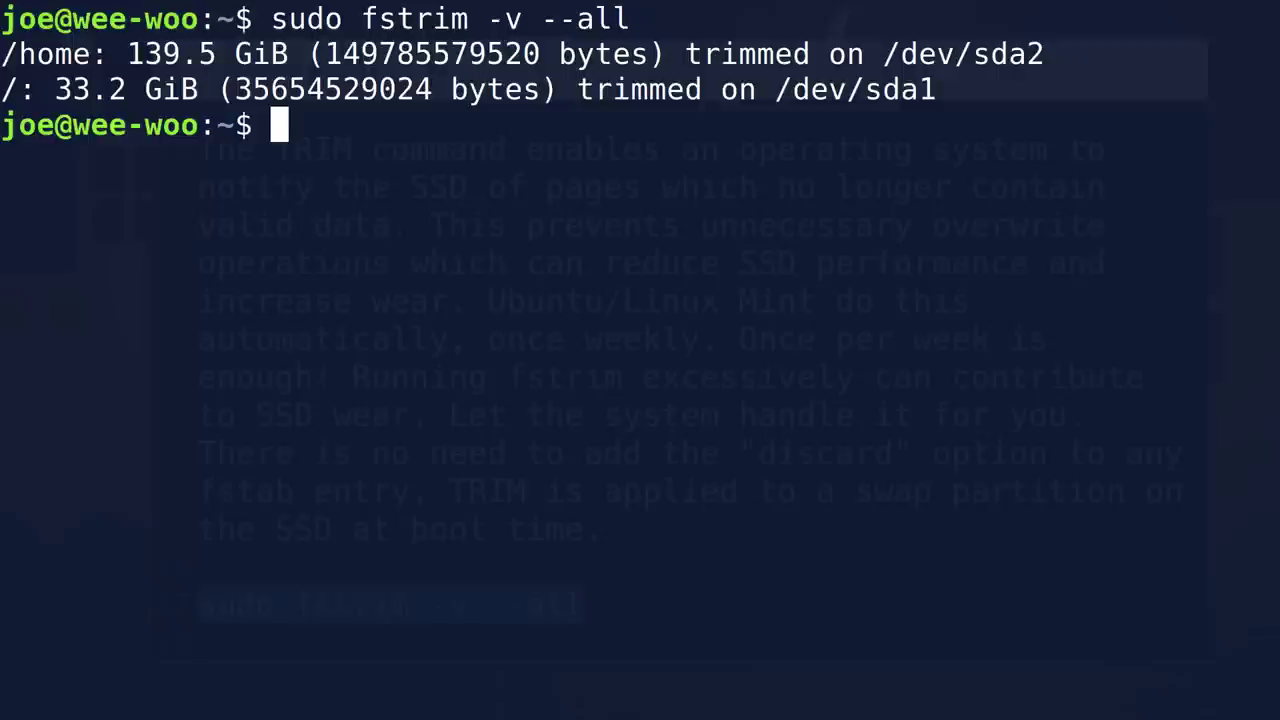
# - Try fstrim -v on /dev/sda1 (fails, not a directory), then on /, trimming 106.5 MiB
pyautogui.press('Up')
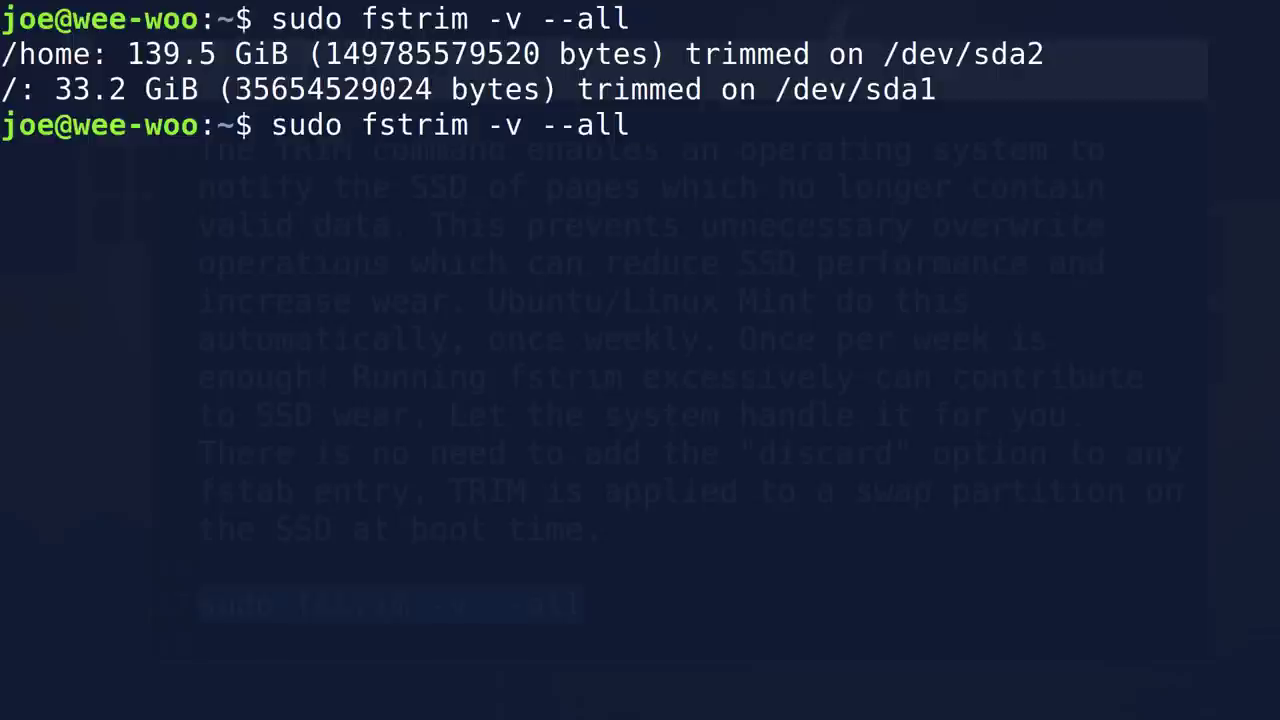
pyautogui.press('BackSpace')
pyautogui.press('BackSpace')
pyautogui.press('BackSpace')
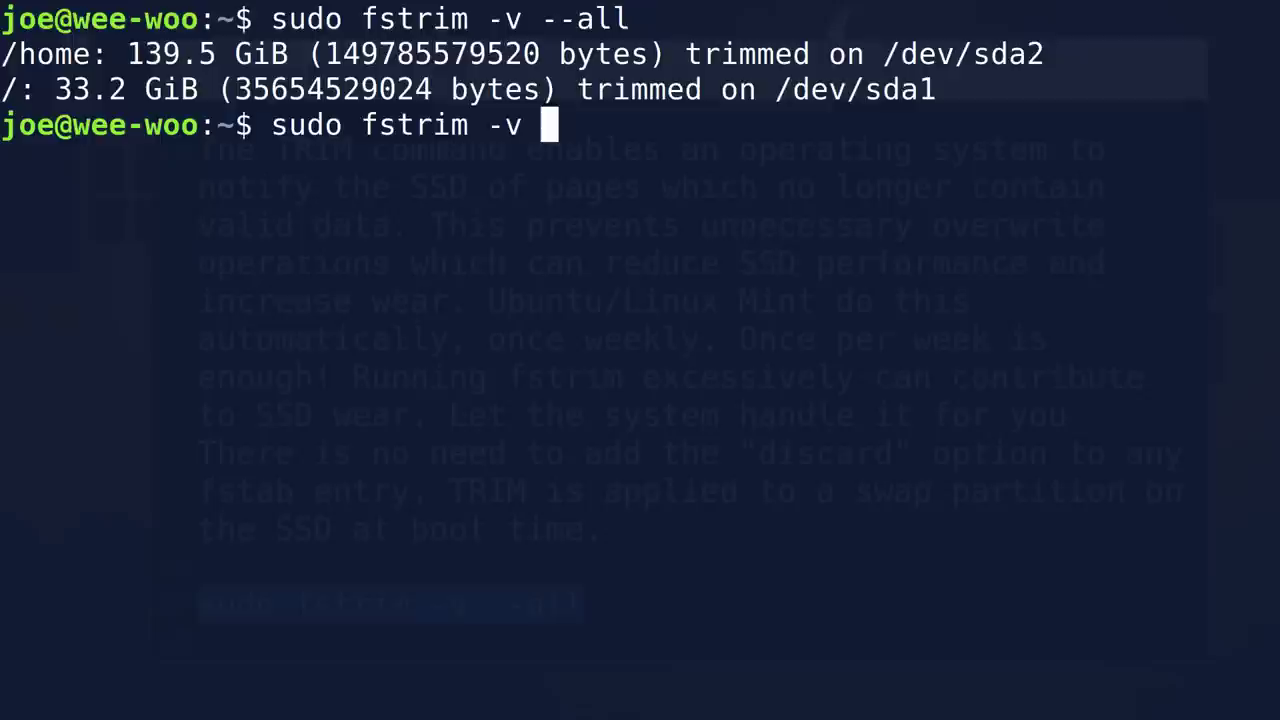
pyautogui.write('/dev')
pyautogui.write('/')
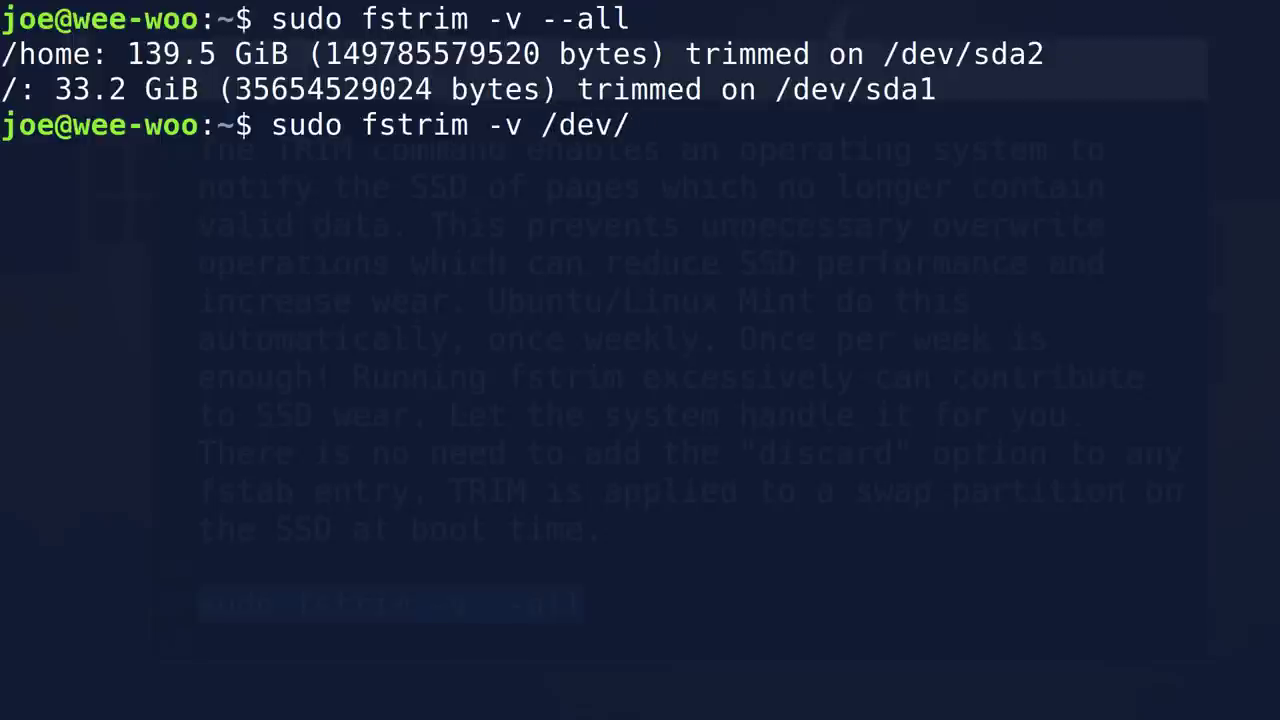
pyautogui.write('sda1')
pyautogui.press('Return')
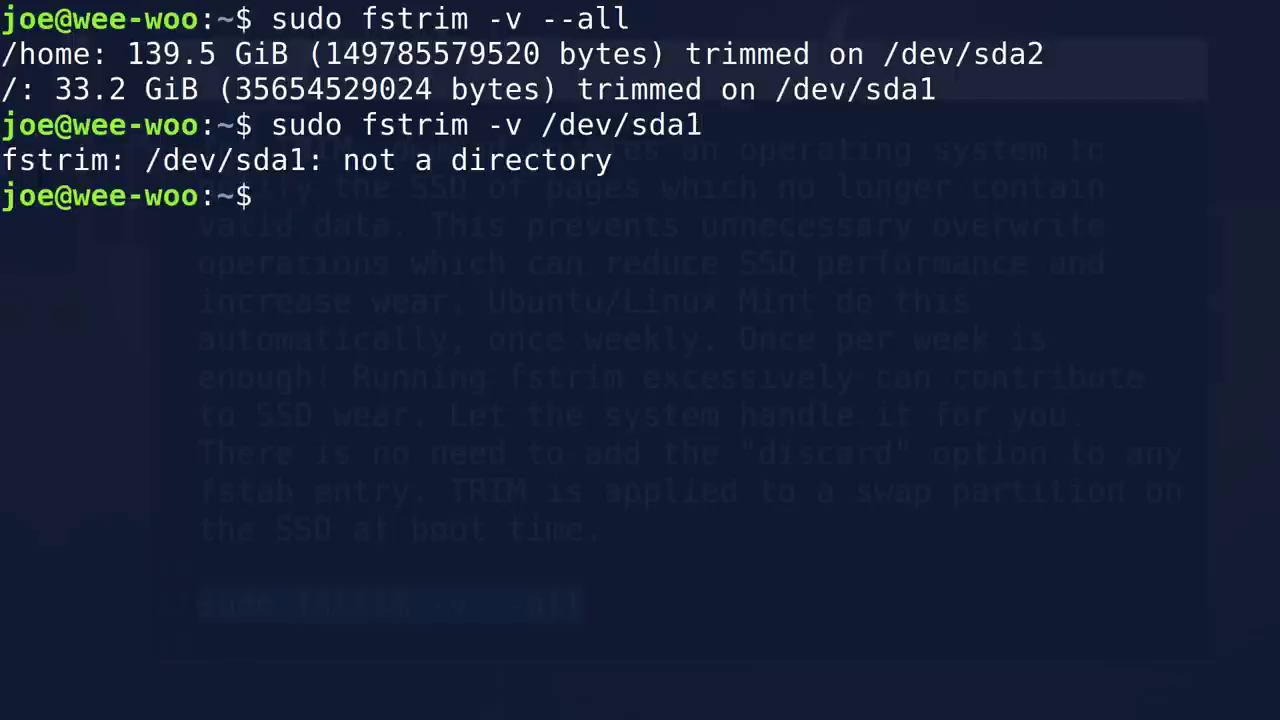
pyautogui.press('Up')
pyautogui.press('BackSpace')
pyautogui.press('BackSpace')
pyautogui.press('BackSpace')
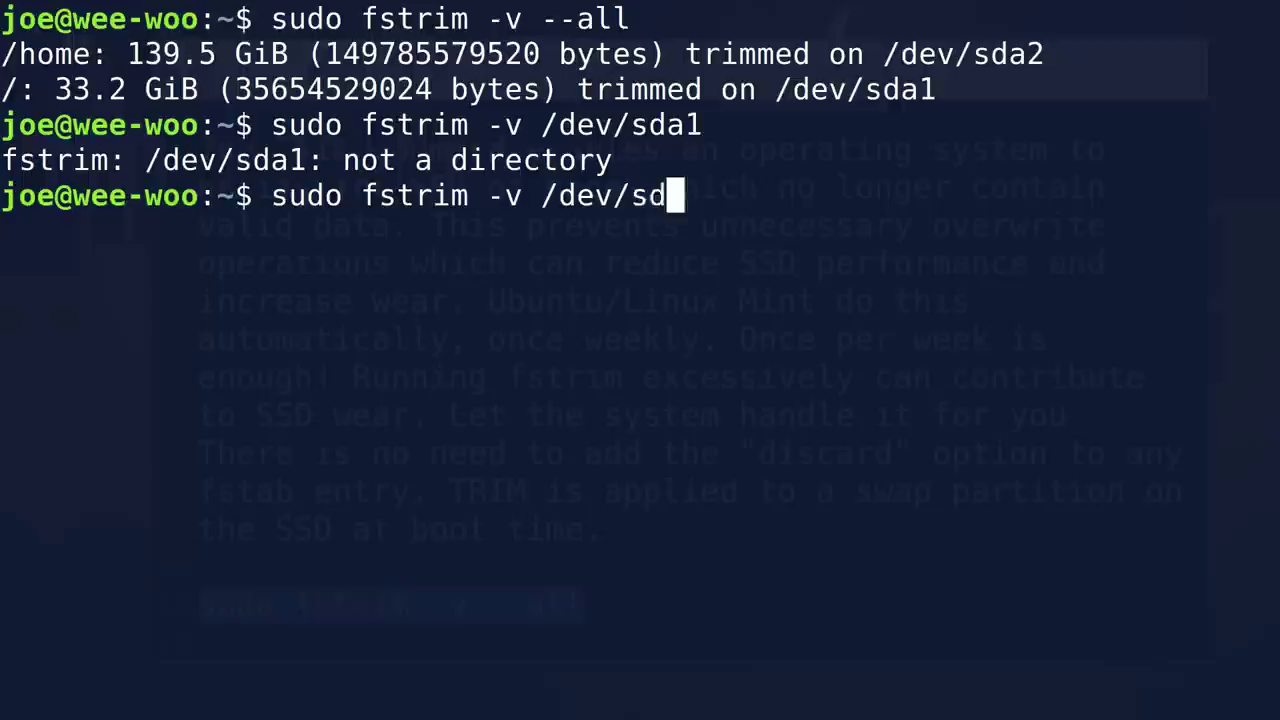
pyautogui.press('BackSpace')
pyautogui.press('BackSpace')
pyautogui.press('BackSpace')
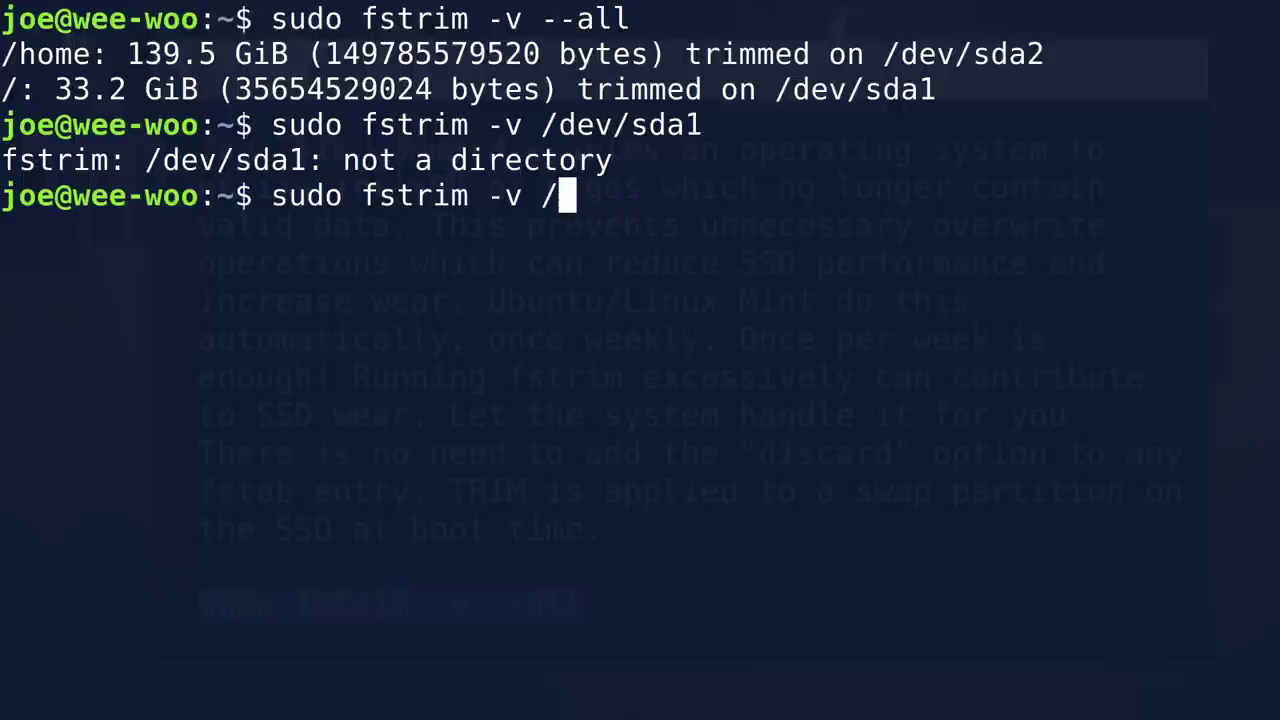
pyautogui.press('Return')
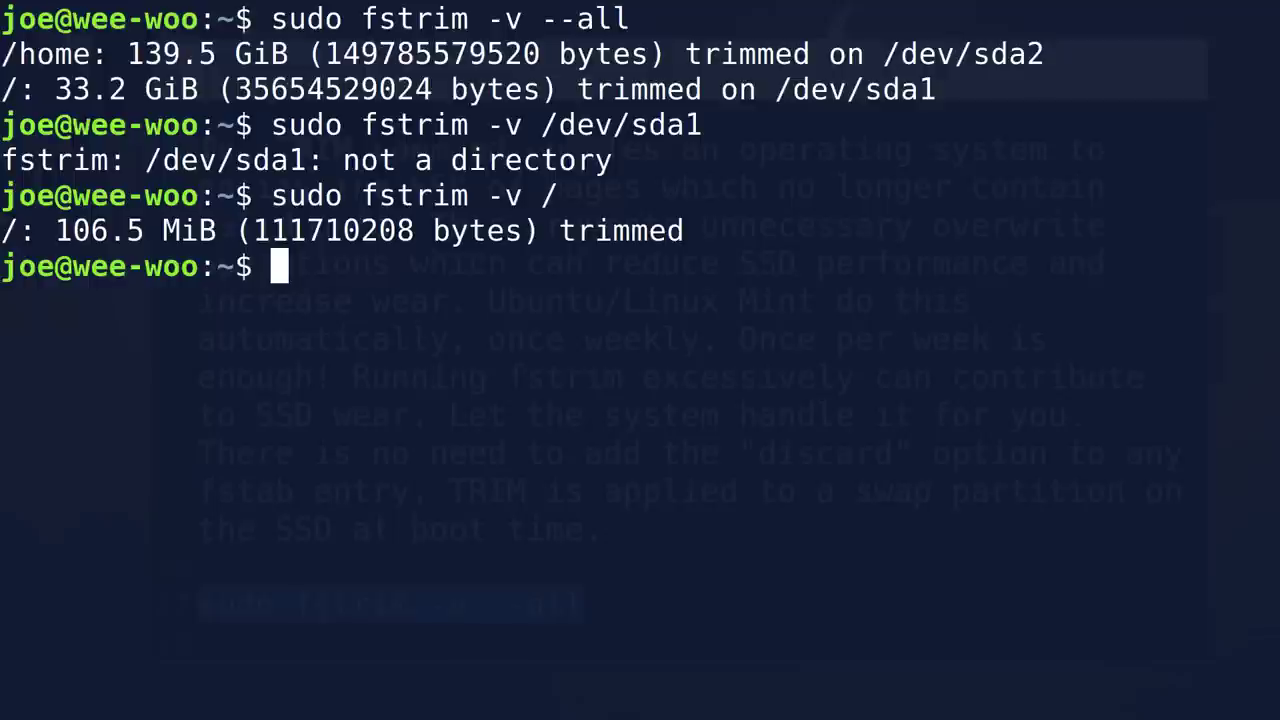
# - Bring the SSD Care and Feeding.txt notes back in front at the TRIM section
pyautogui.hotkey('alt', 'Tab')
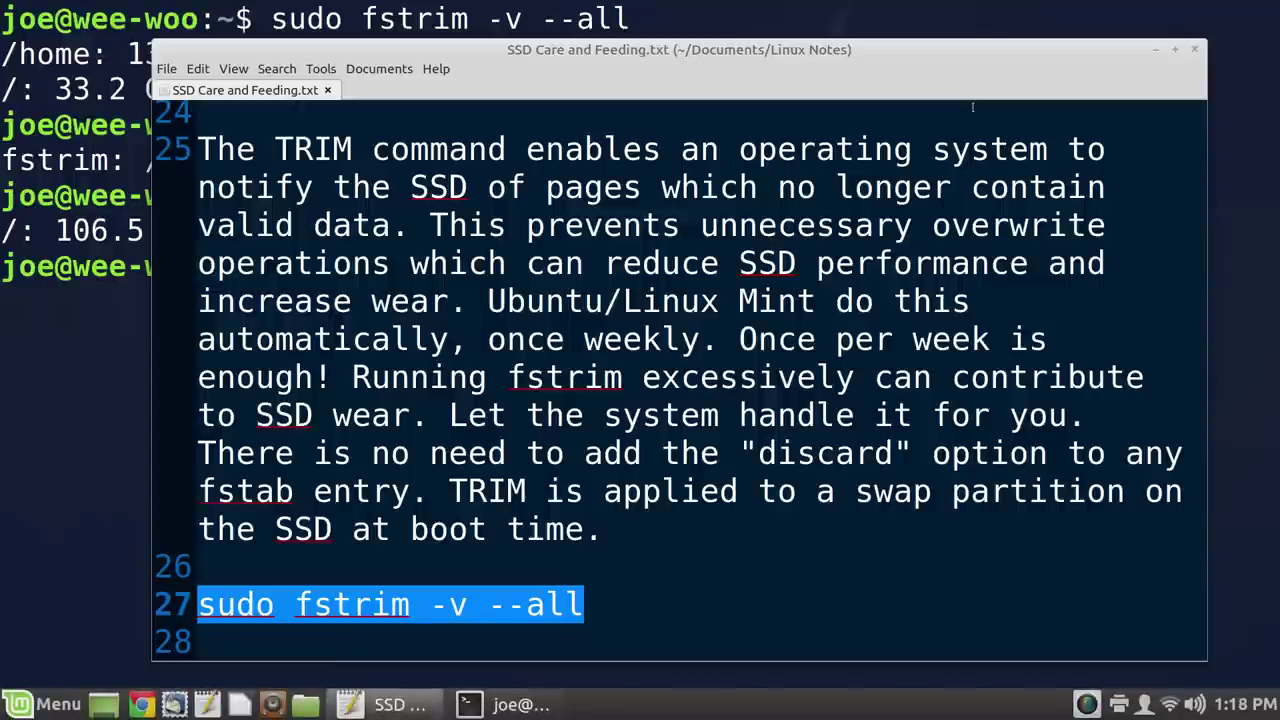